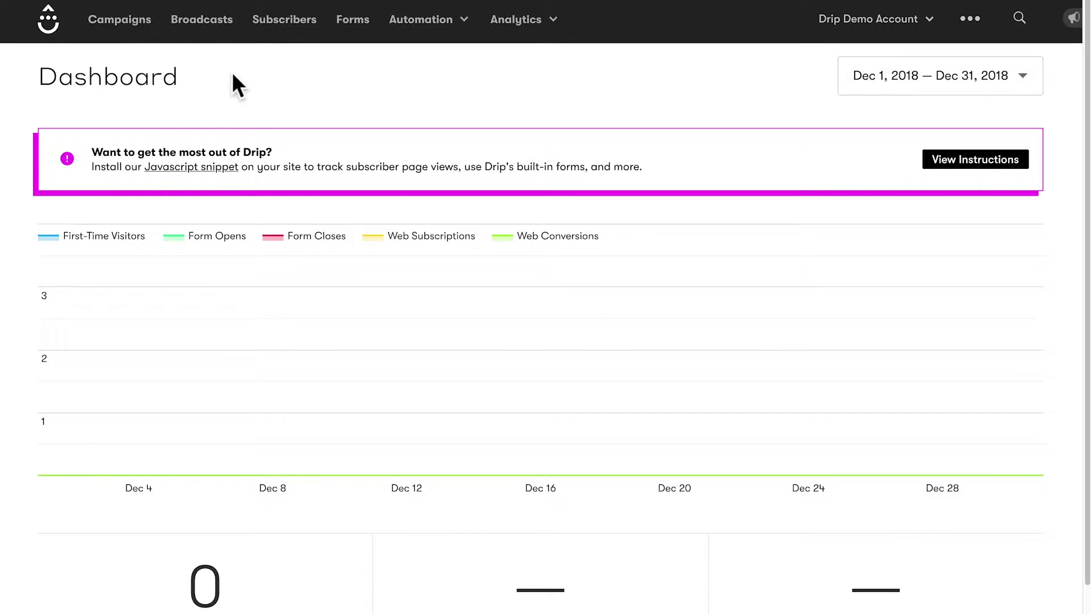
Step: Show the Campaigns list with the draft 'Funnel | Two-week sales funnel' and the active campaigns
click(131, 27)
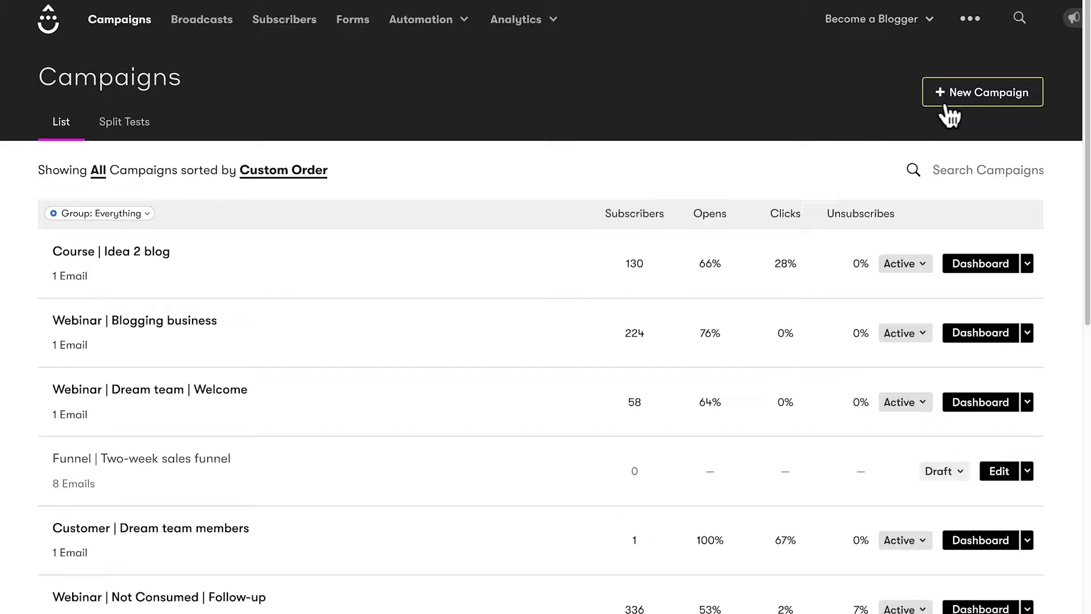
Step: Create a new draft campaign named 'Action Tips'
click(978, 96)
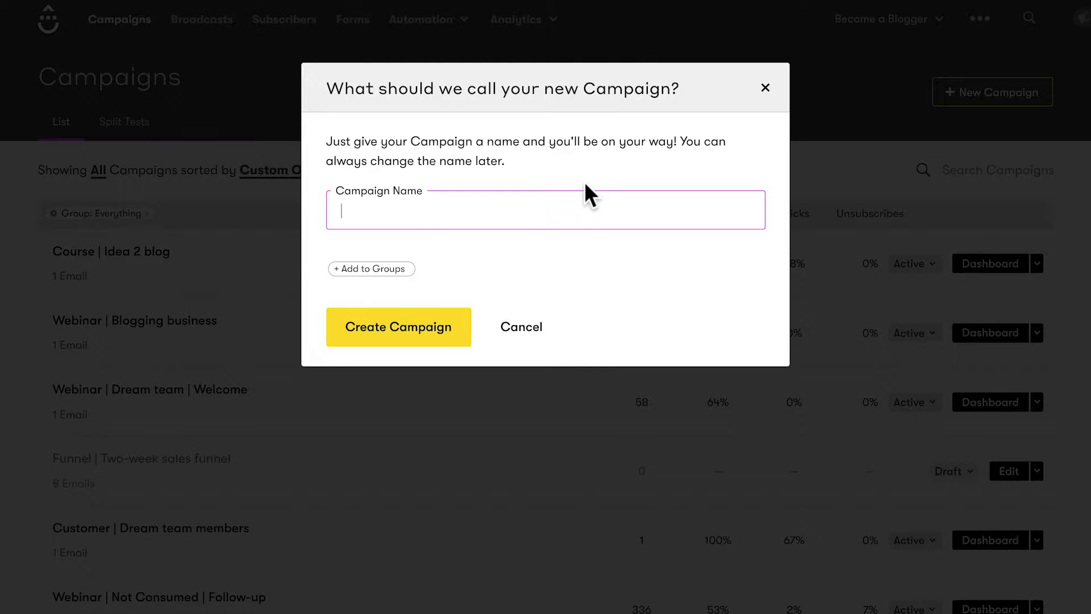
text(Action Tips)
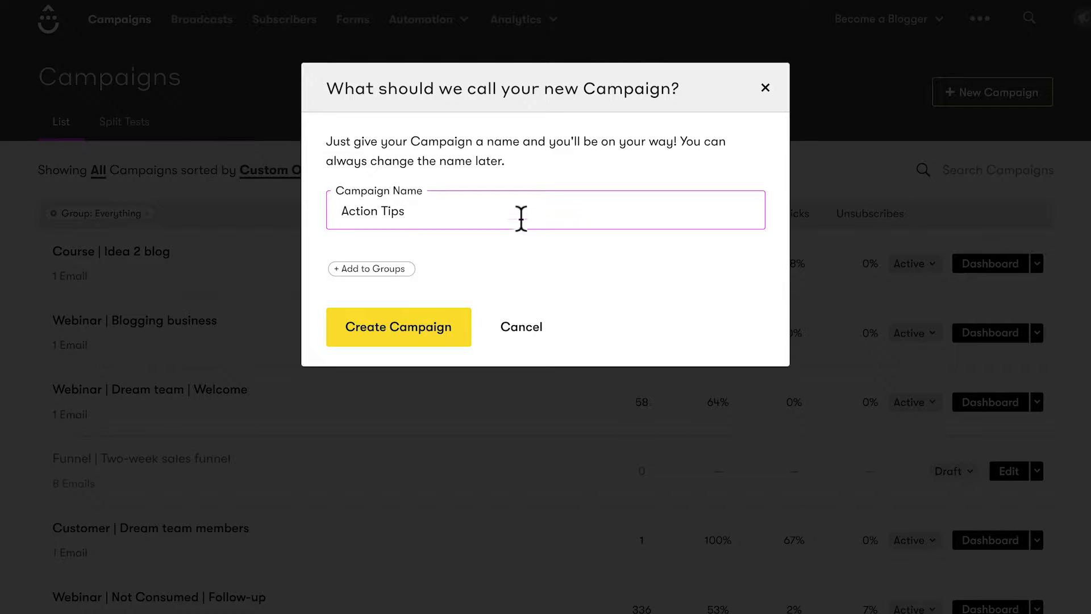
click(409, 329)
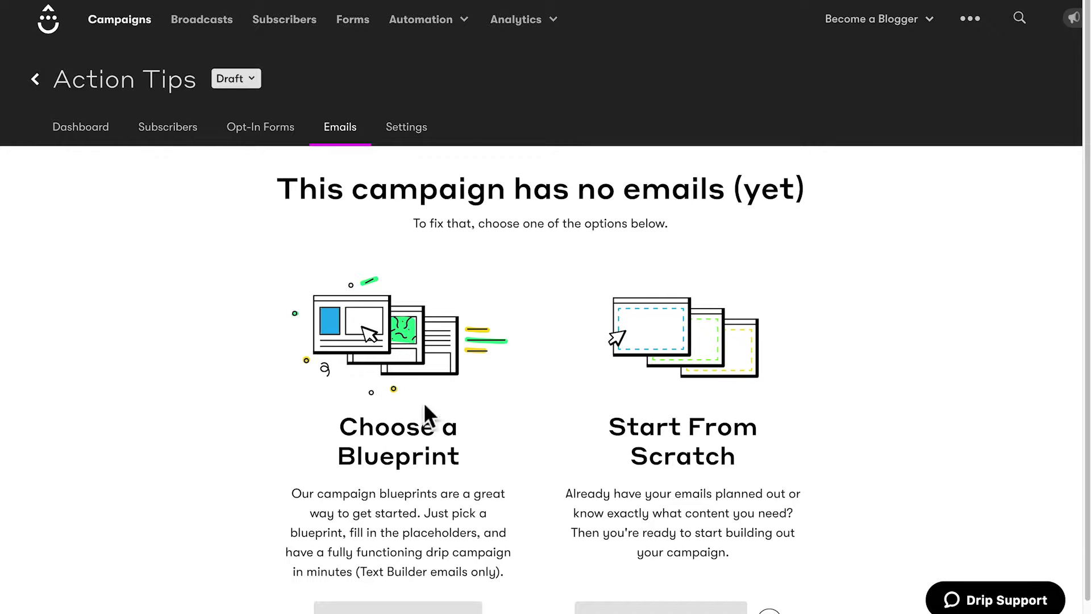
Step: Browse the campaign blueprints and preview the 'How was the demo?' email
scroll(424, 402, down, 1)
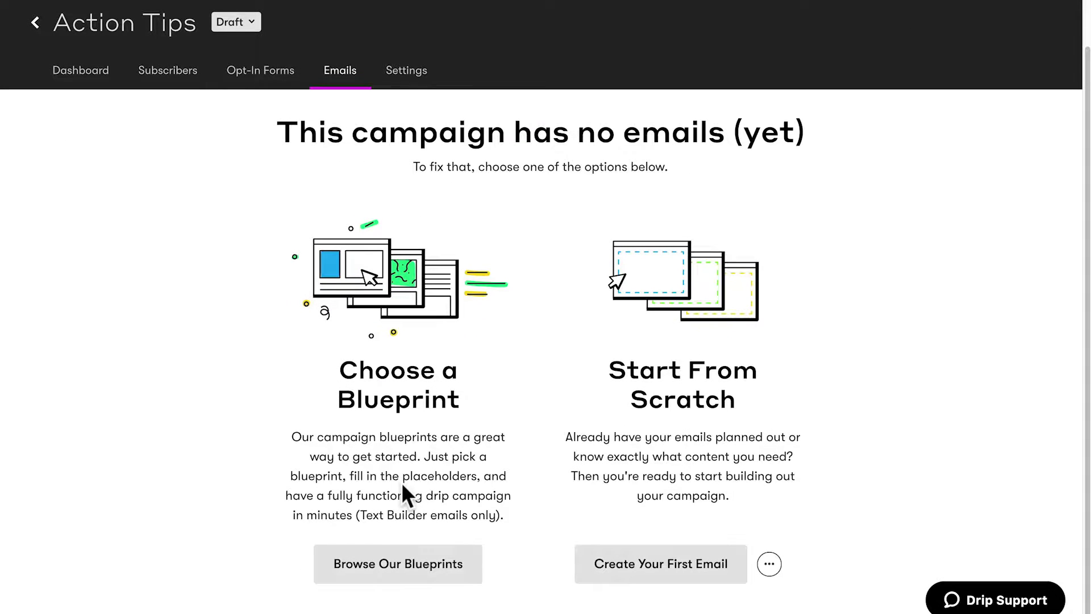
click(397, 569)
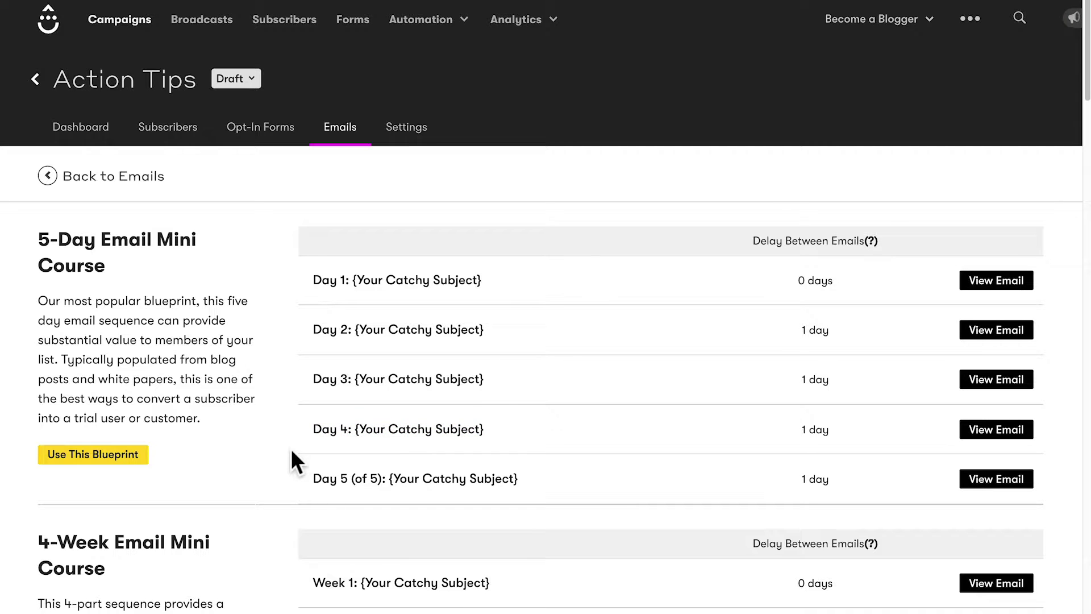
scroll(292, 451, down, 2)
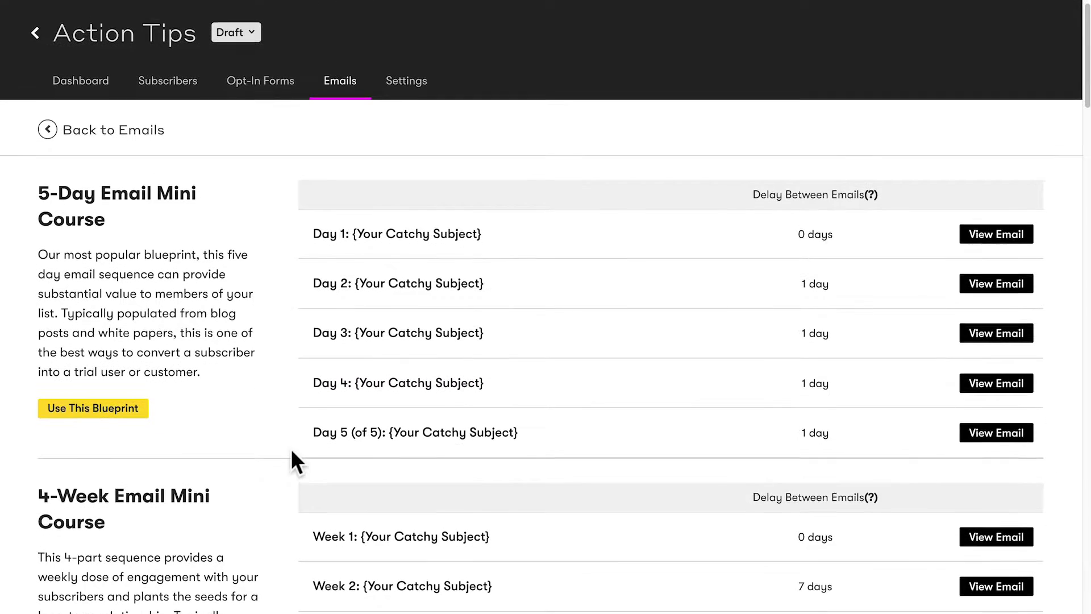
scroll(292, 459, down, 2)
scroll(292, 460, down, 3)
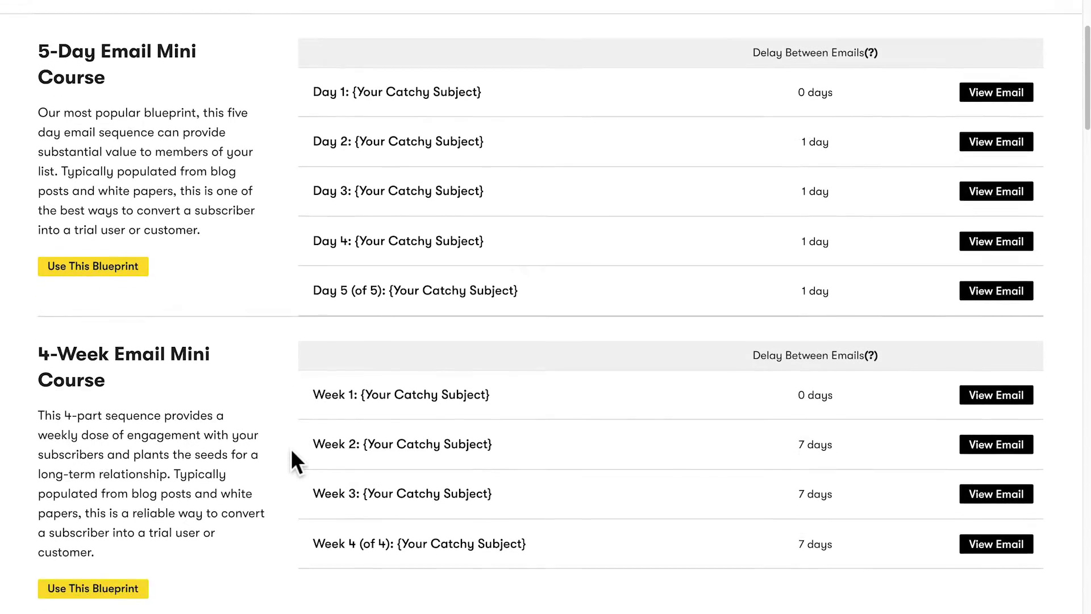
scroll(292, 452, down, 4)
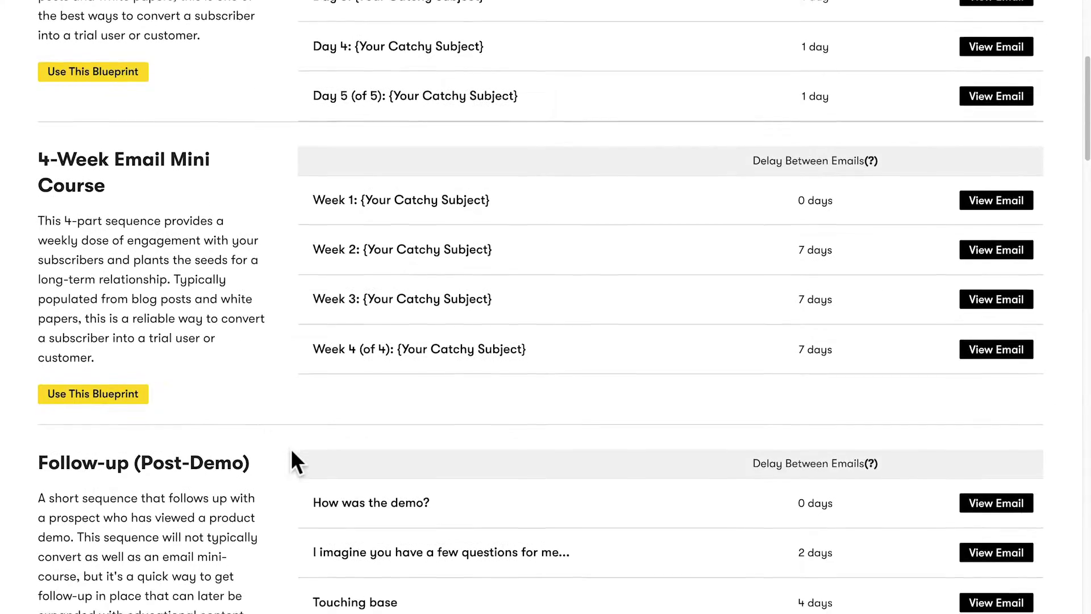
scroll(292, 452, down, 3)
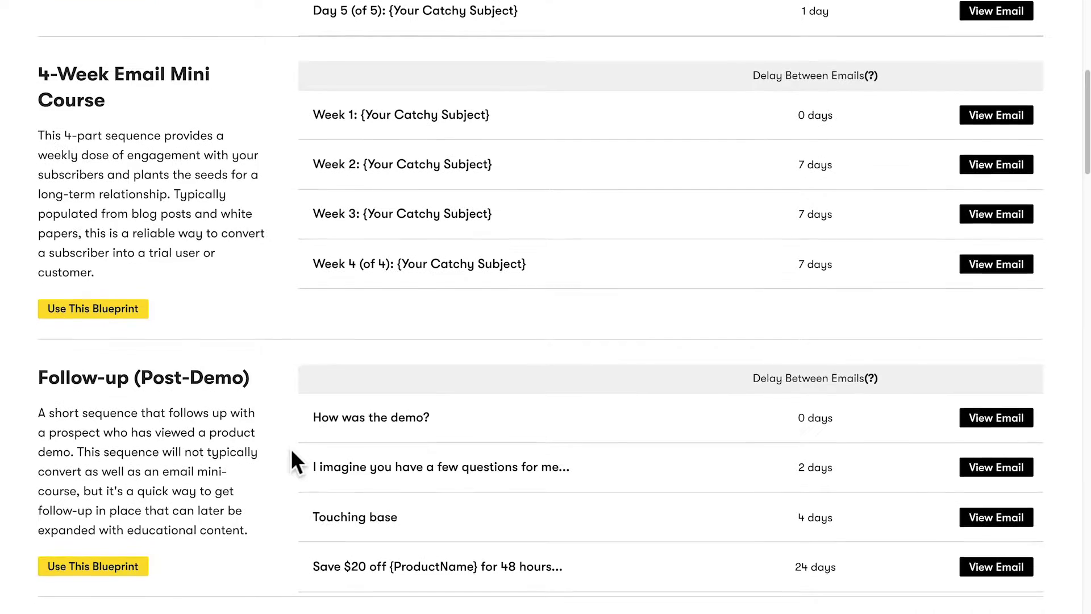
scroll(291, 448, down, 3)
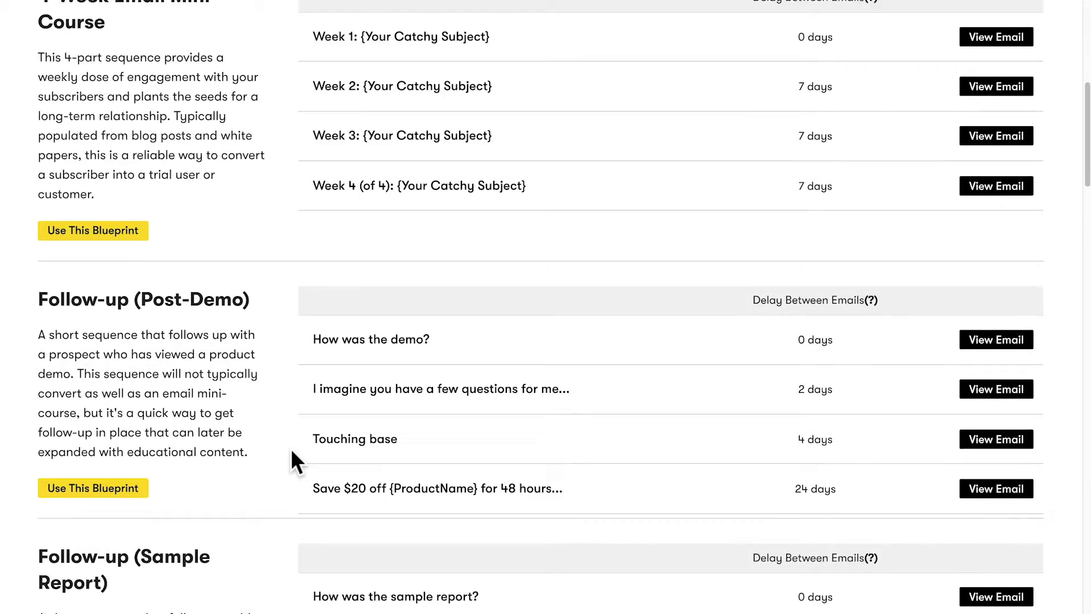
scroll(292, 452, down, 3)
scroll(292, 452, up, 4)
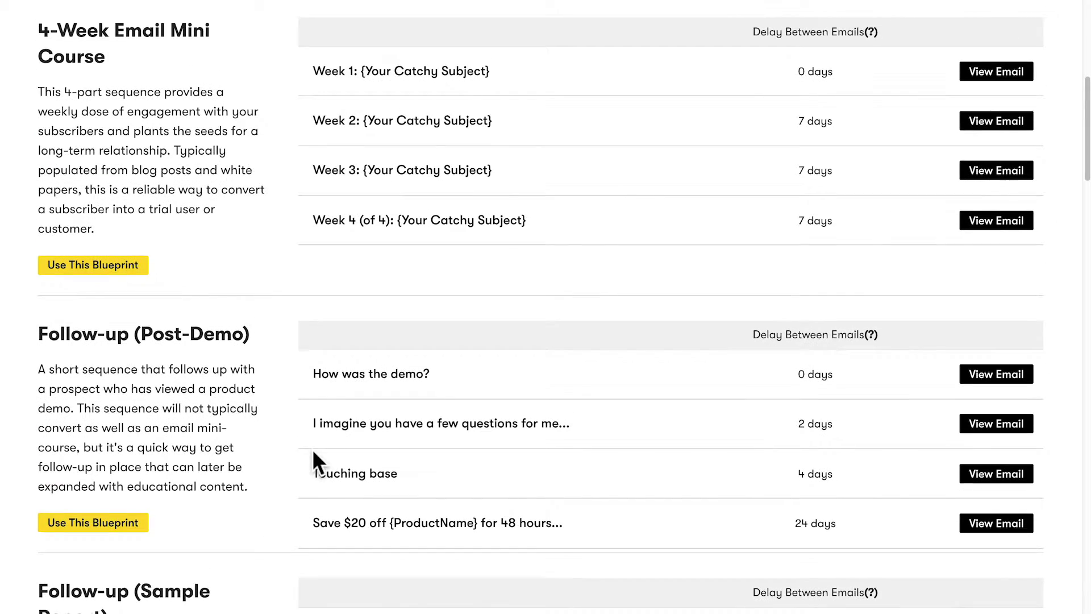
click(989, 375)
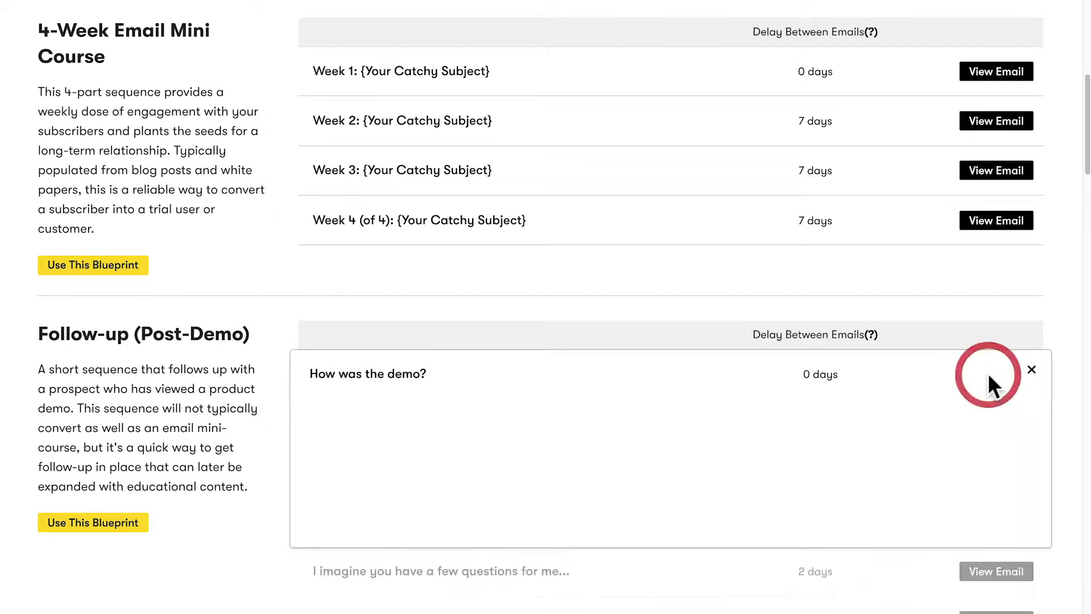
Step: Add the 5-Day Email Mini Course blueprint's five daily emails to Action Tips
scroll(699, 454, down, 2)
scroll(695, 441, down, 3)
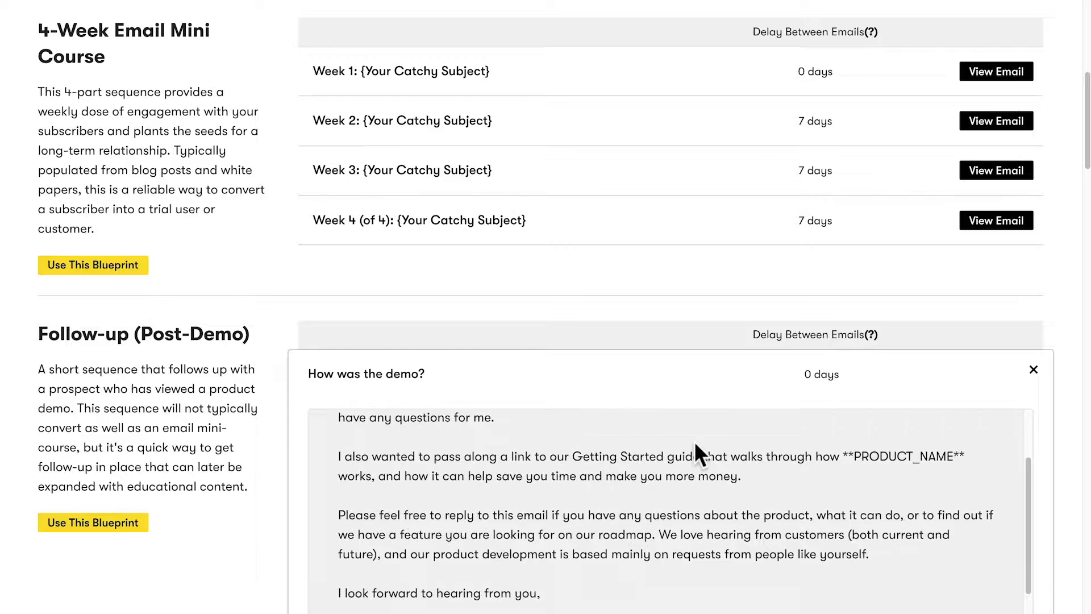
scroll(119, 237, down, 2)
scroll(123, 232, up, 1)
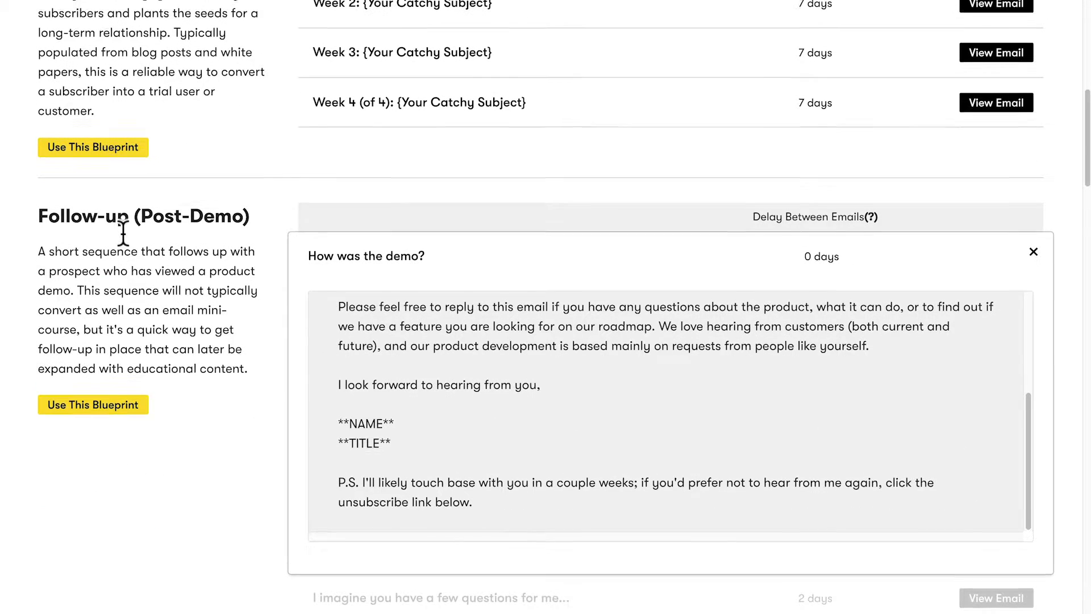
scroll(97, 369, up, 10)
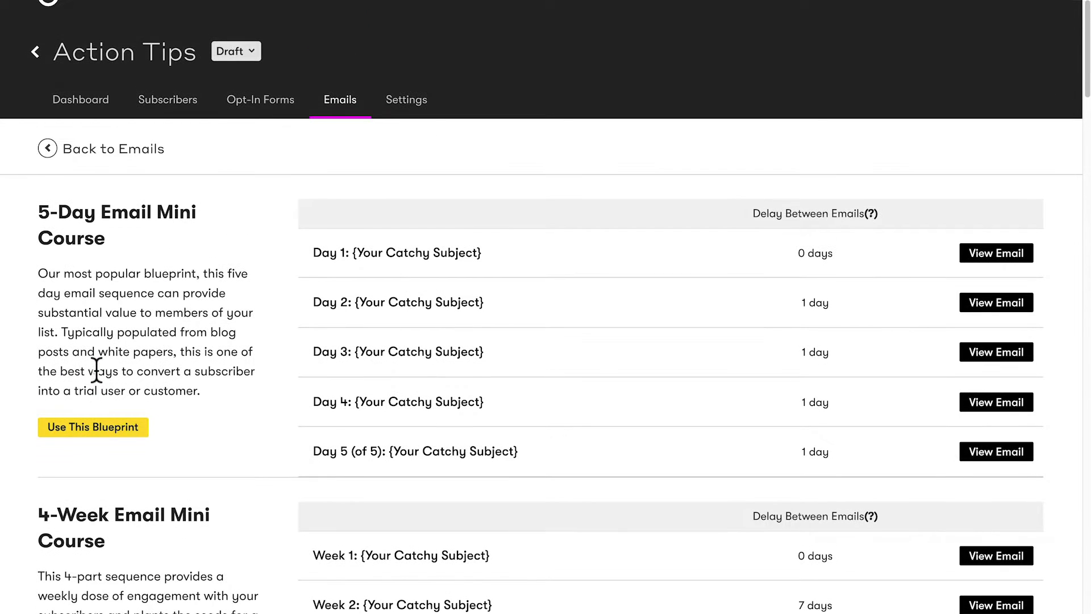
click(87, 431)
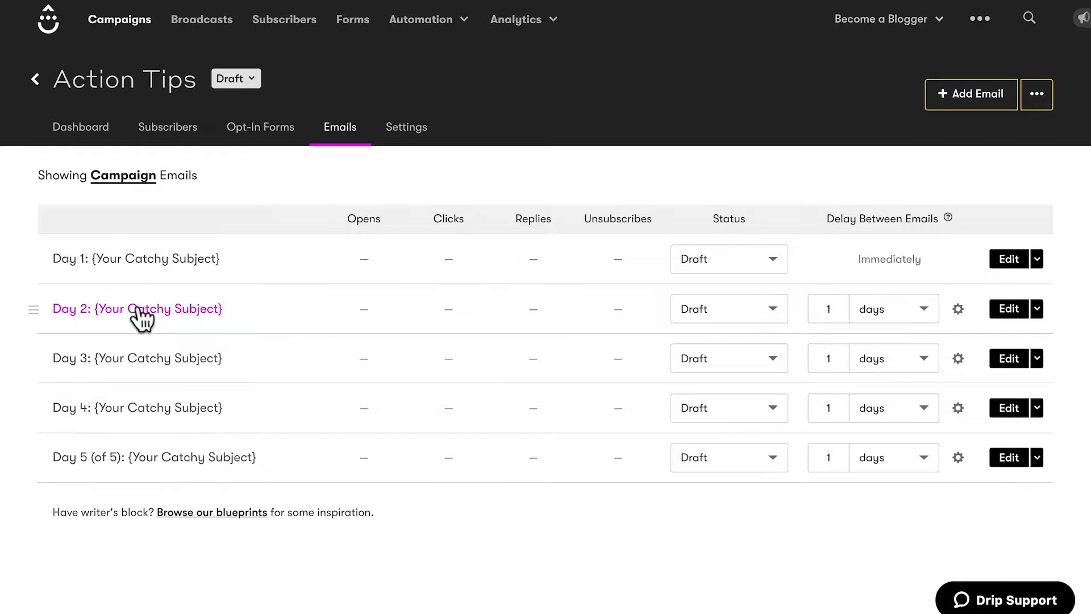
Step: Open the 'Day 1: {Your Catchy Subject}' email and place the cursor in its subject
click(128, 262)
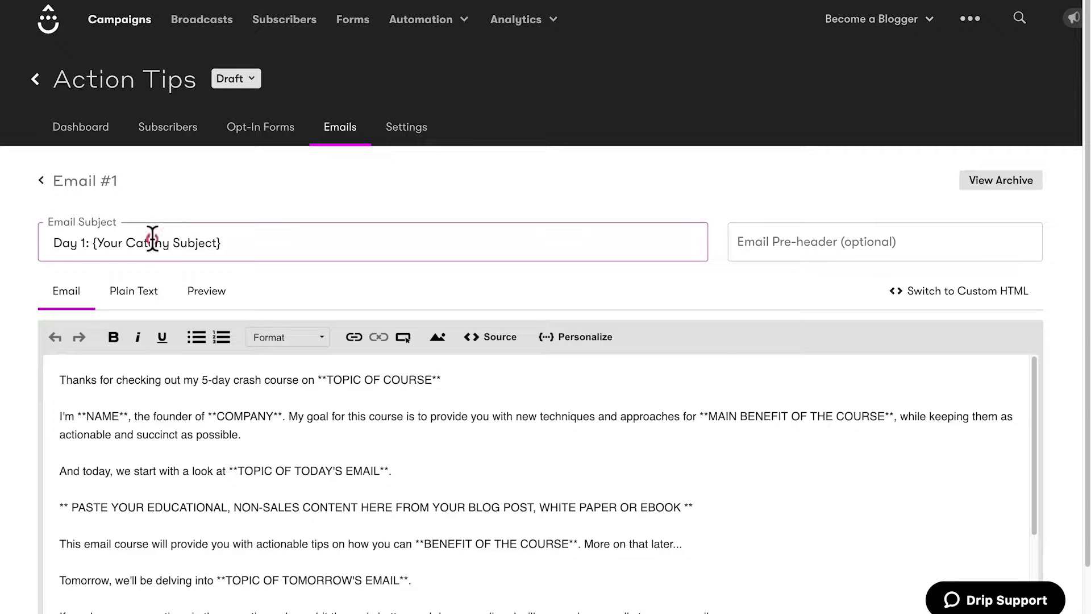
click(151, 242)
scroll(133, 389, down, 3)
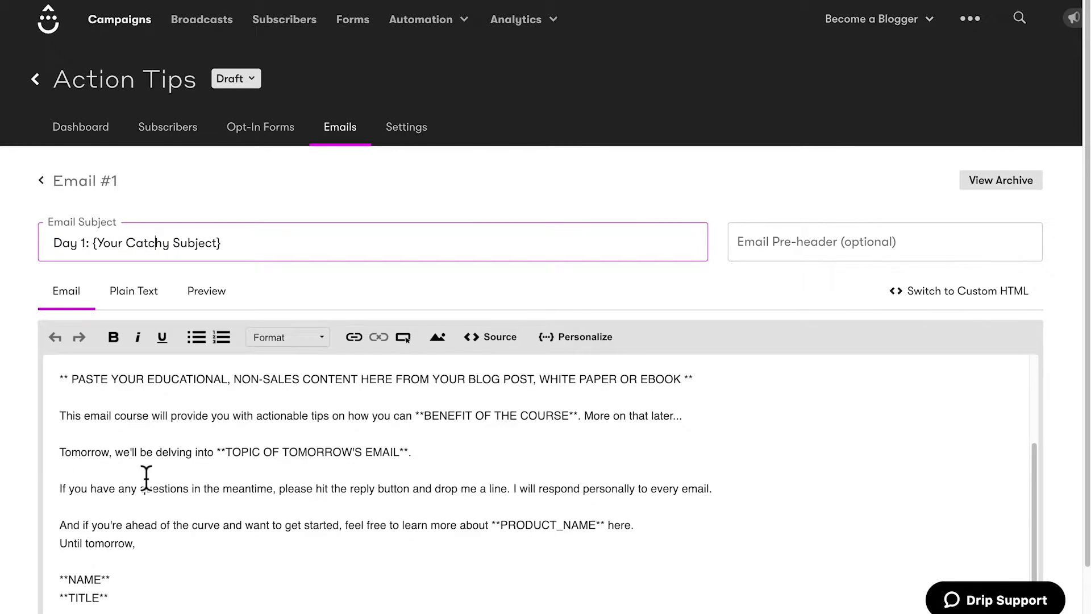
scroll(173, 469, down, 2)
scroll(176, 467, down, 2)
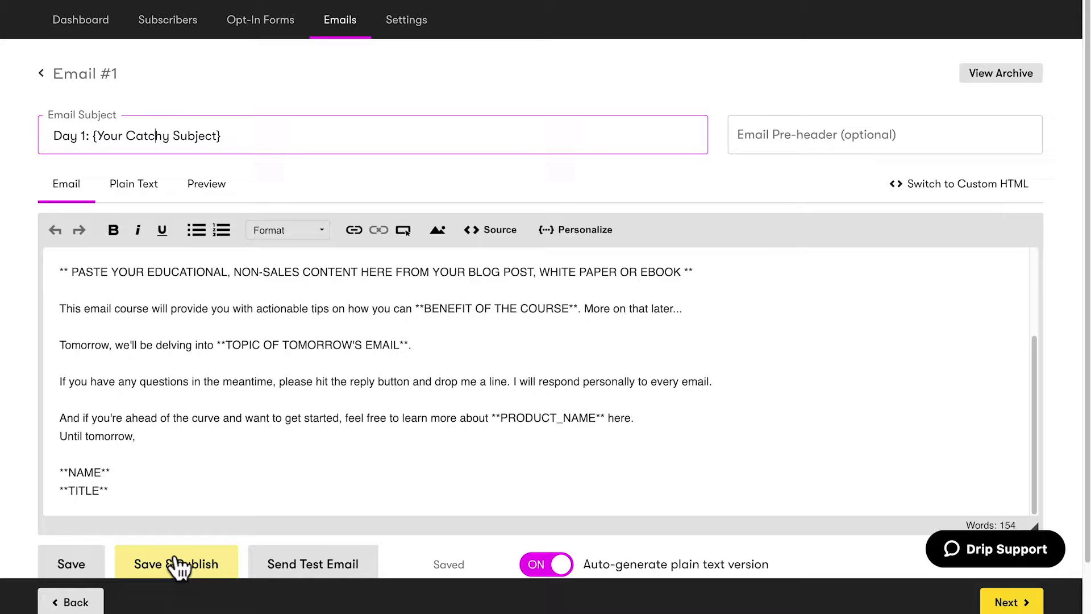
Step: Send a test copy of the Day 1 email to the prefilled address
click(318, 559)
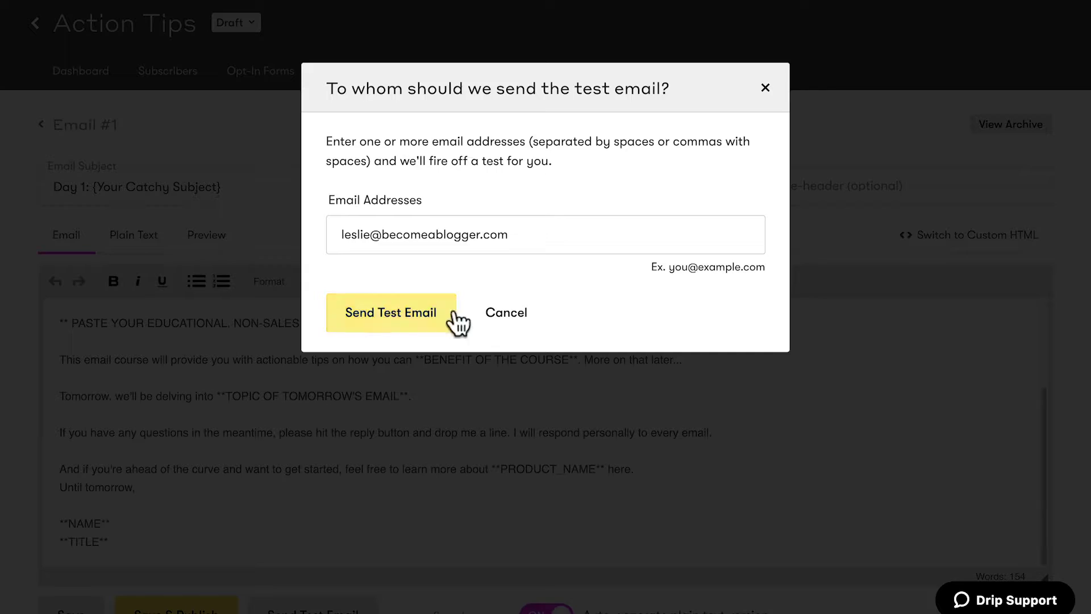
click(506, 314)
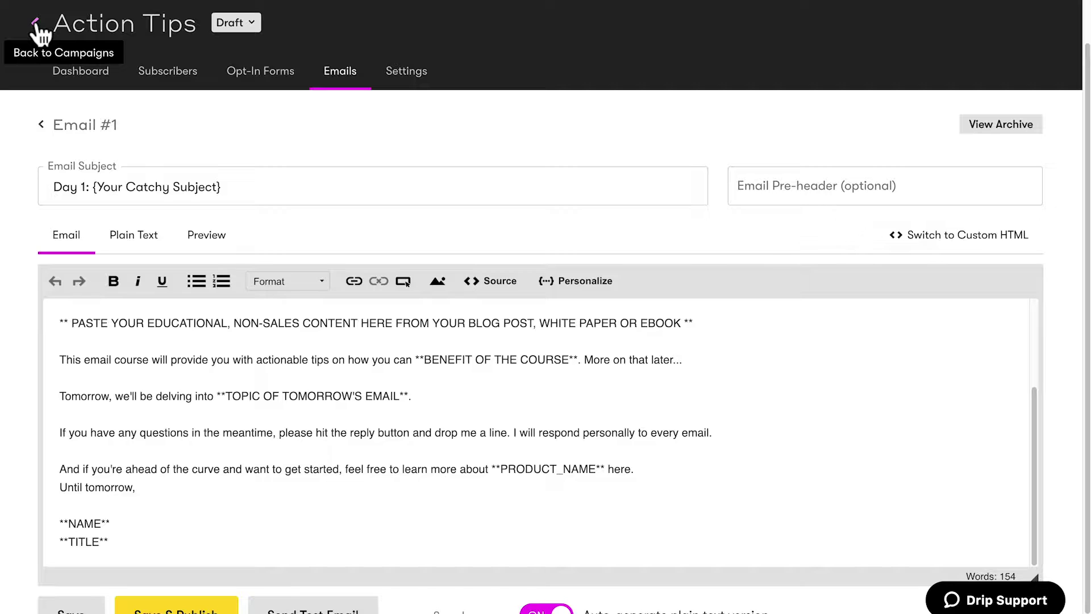
click(42, 126)
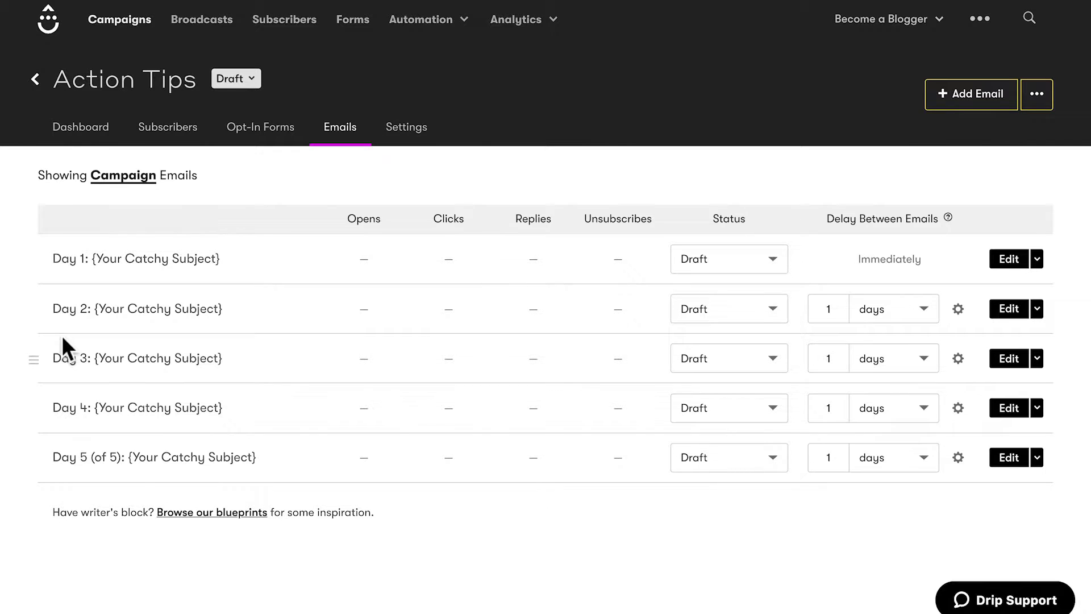
click(32, 84)
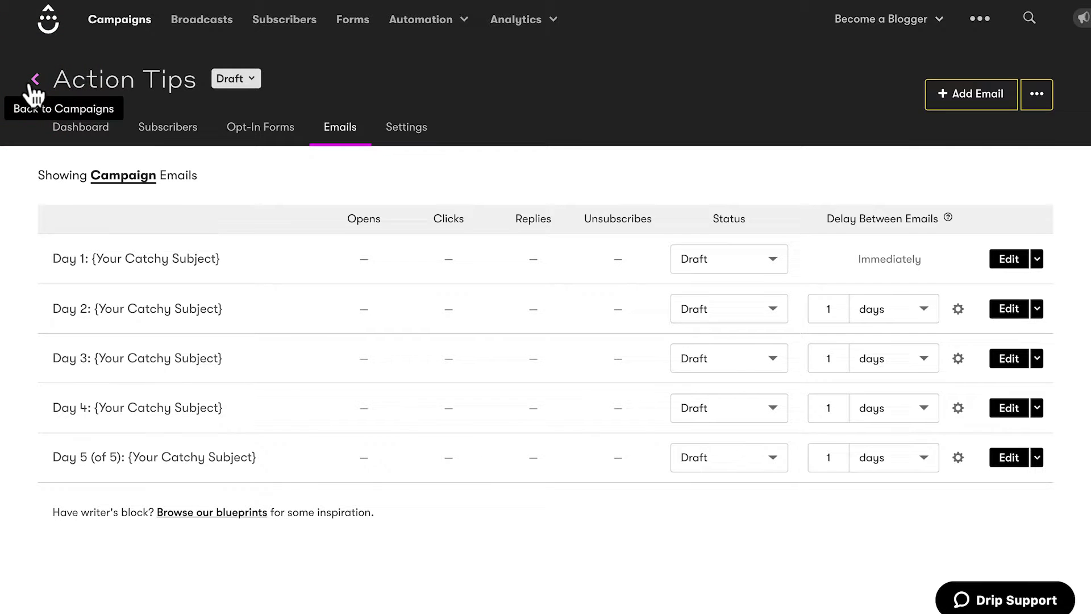
click(31, 84)
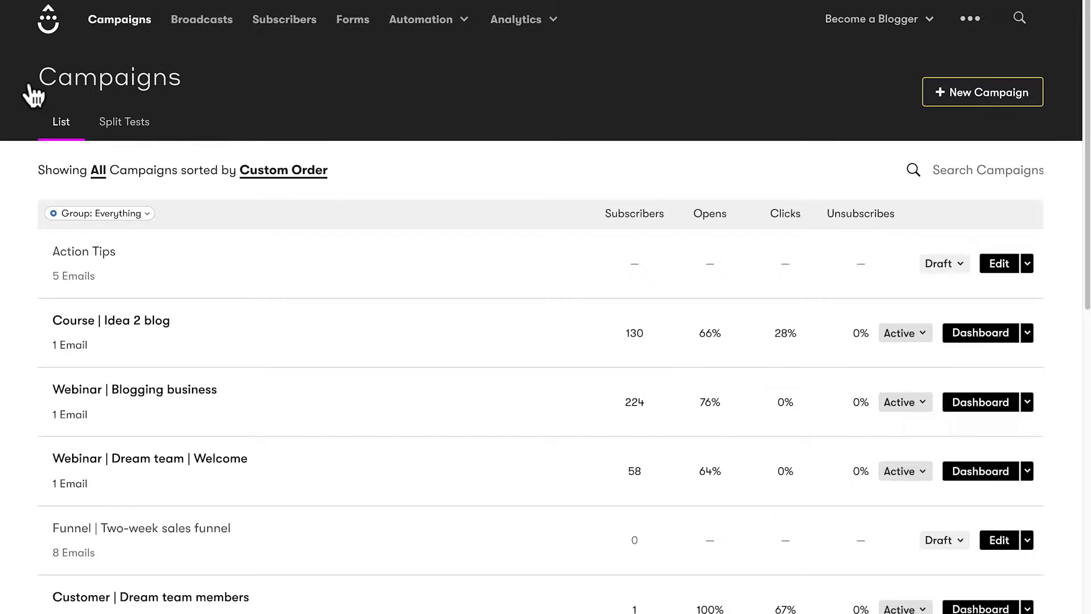
scroll(49, 233, down, 3)
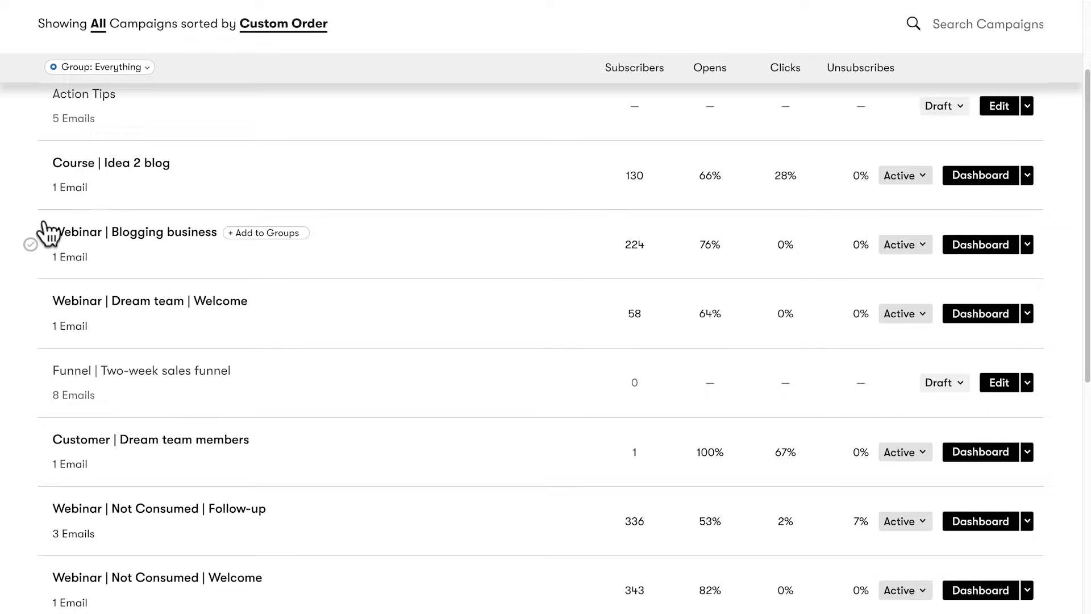
scroll(60, 268, down, 2)
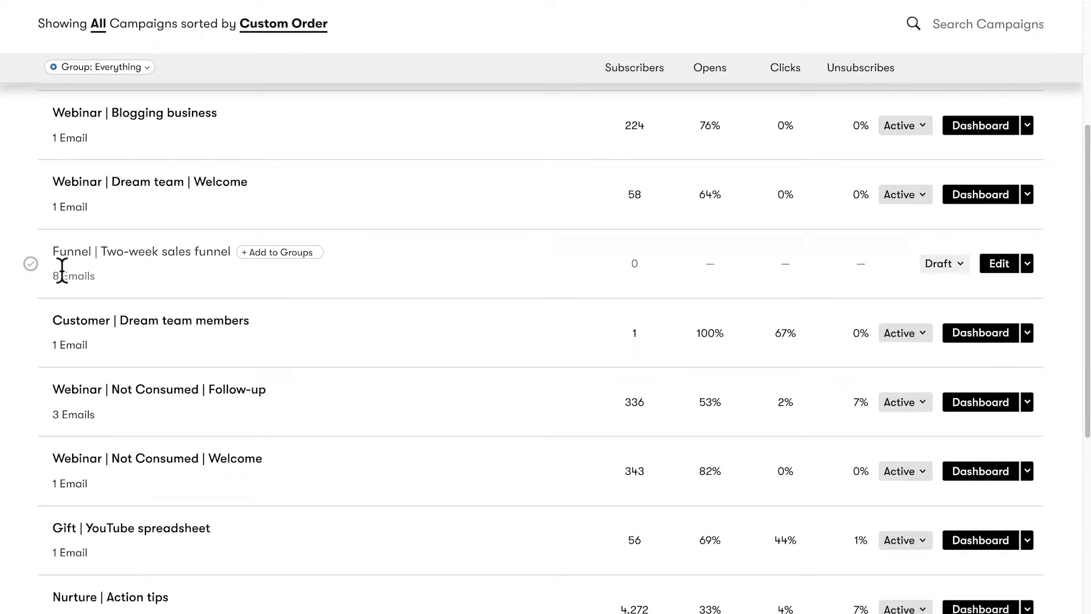
scroll(61, 270, up, 4)
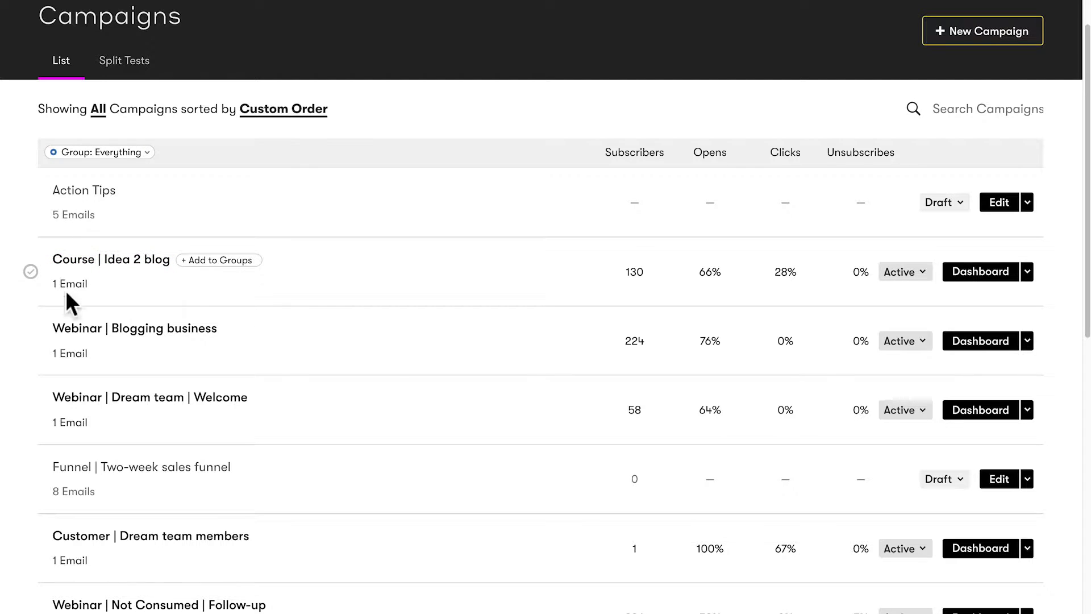
scroll(71, 307, down, 2)
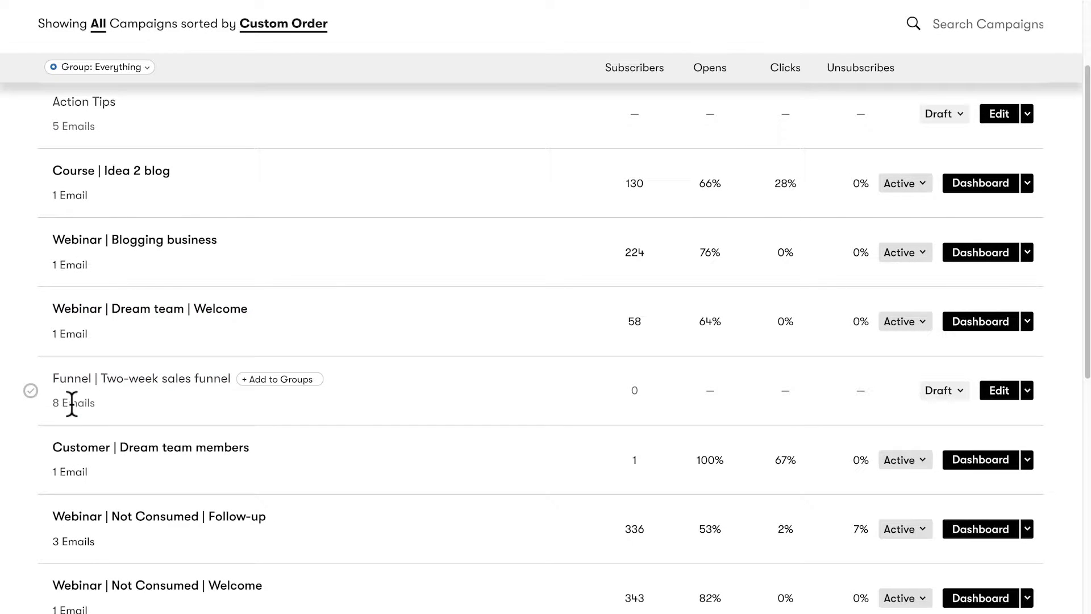
scroll(72, 403, up, 3)
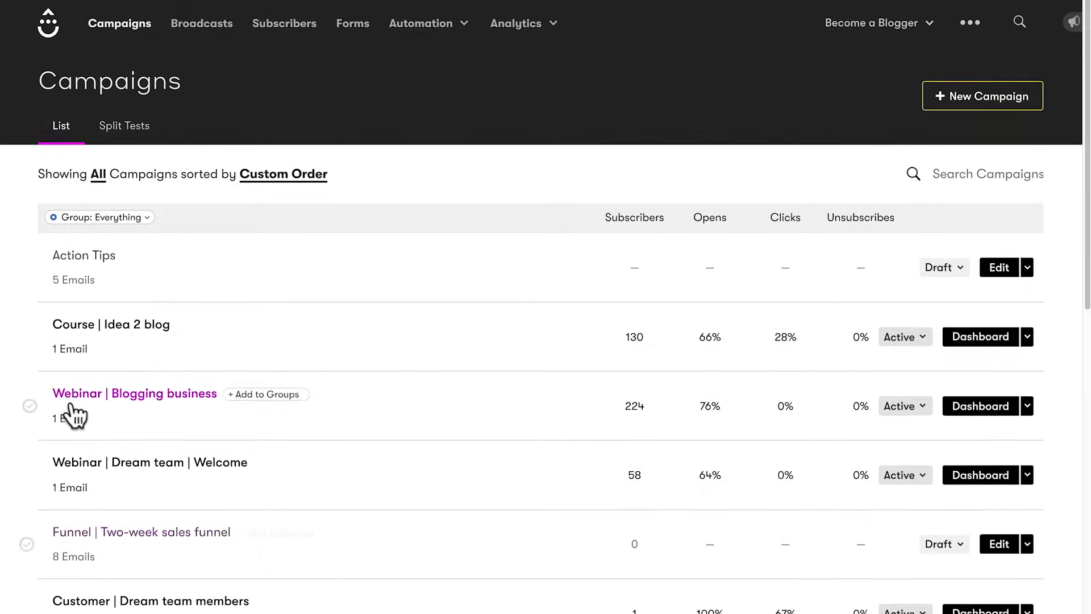
Step: Add a new blank email to Action Tips using the Text/HTML Builder
click(78, 250)
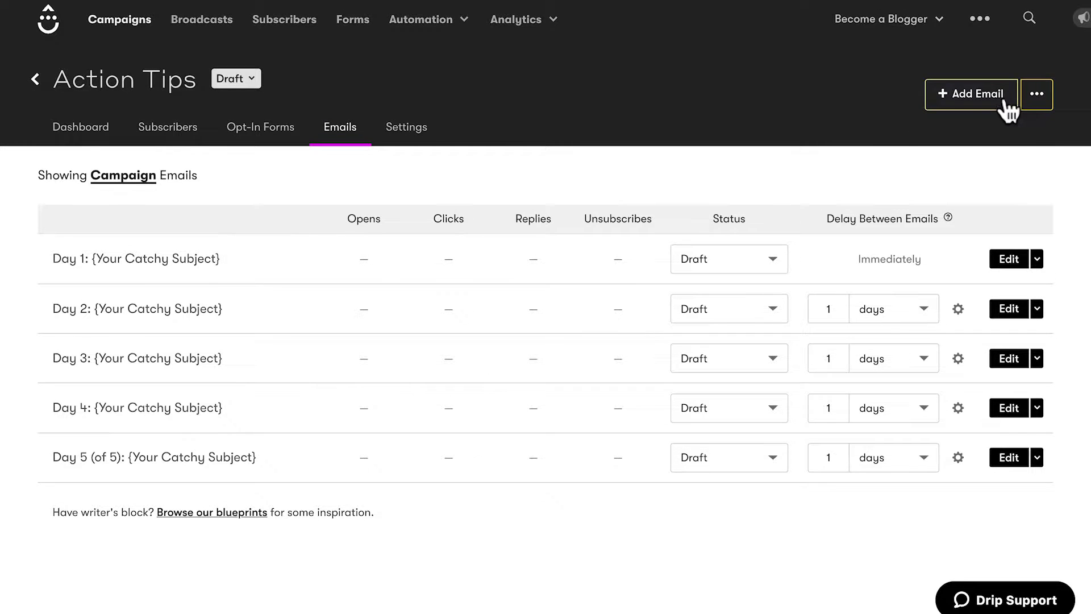
click(1038, 100)
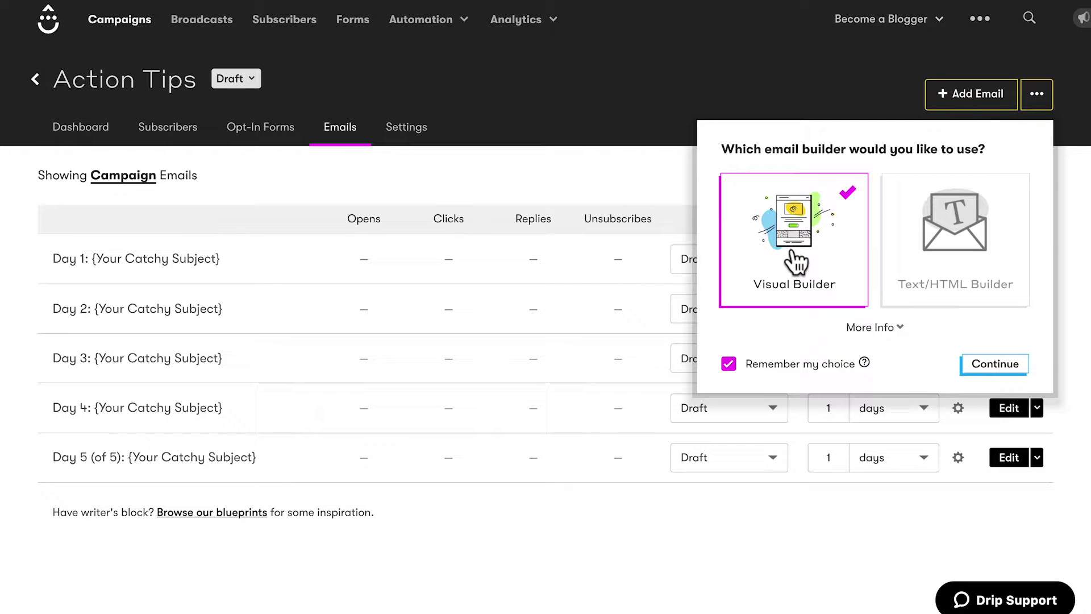
click(945, 243)
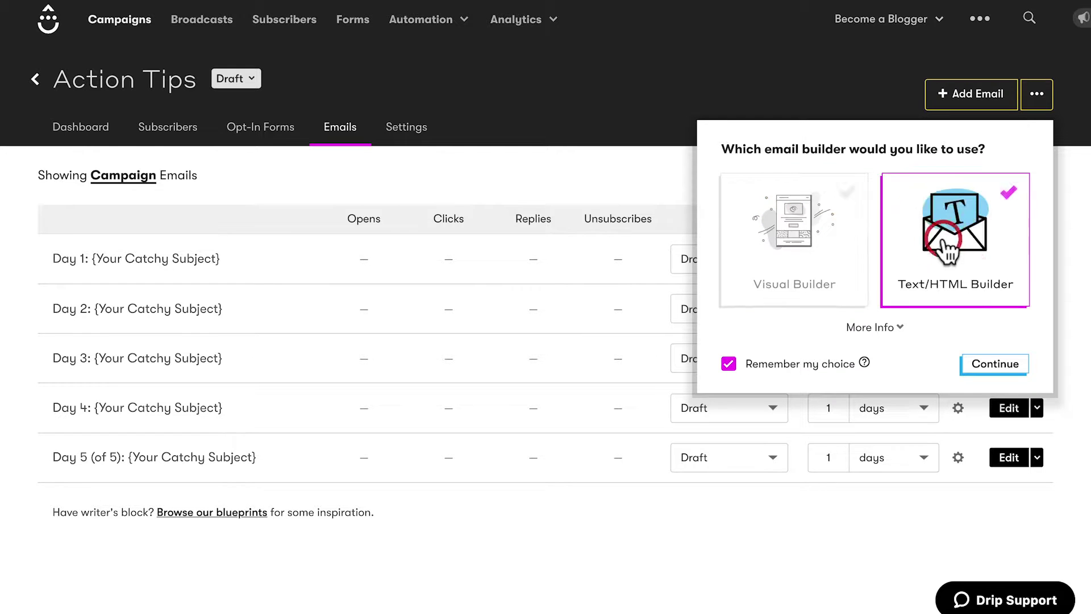
click(994, 372)
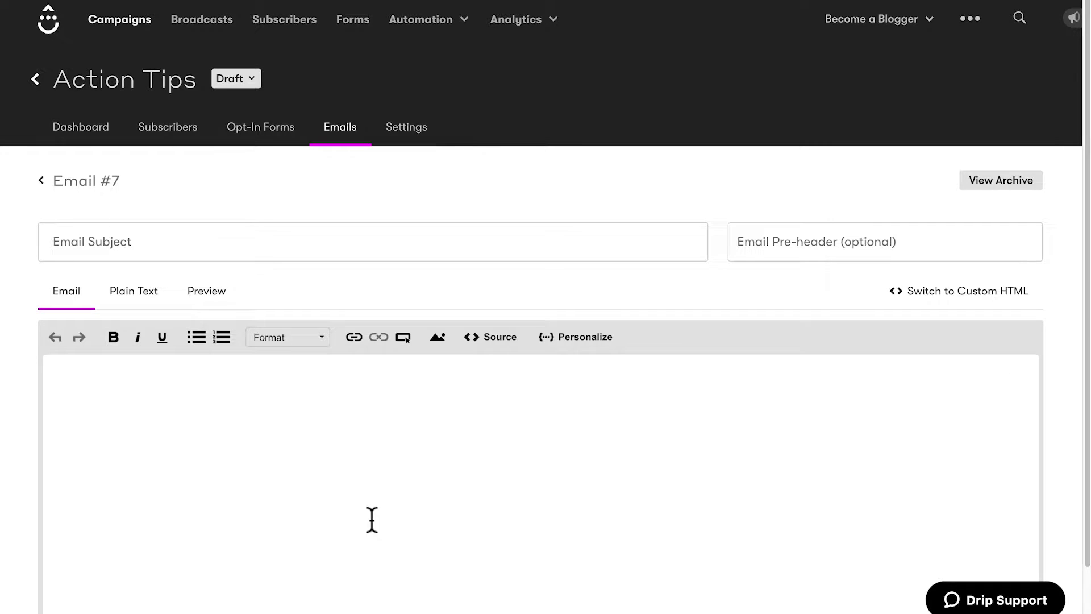
Step: Paste the prepared podcast-promoting body text, starting 'Hey,', into the empty email body
click(246, 438)
text(dr)
key(BackSpace)
key(BackSpace)
key(BackSpace)
key(BackSpace)
key(ctrl+v)
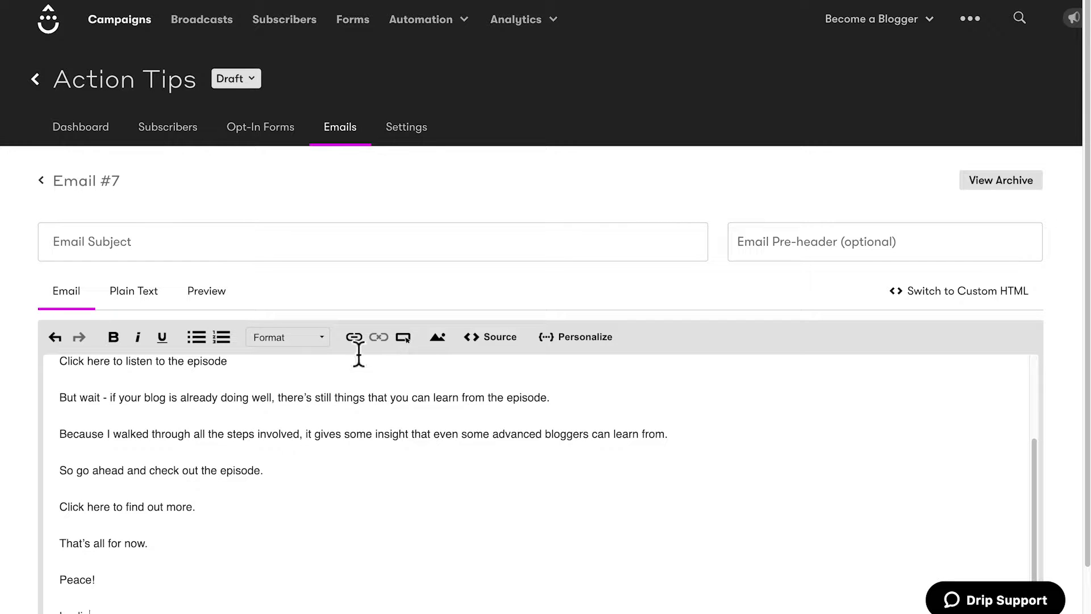
scroll(363, 426, up, 3)
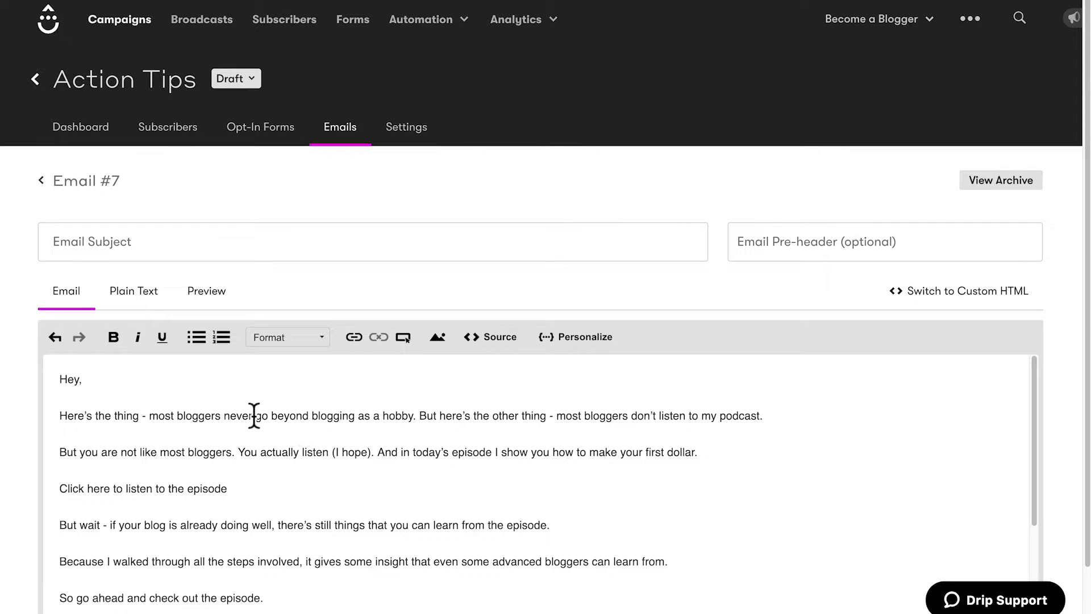
Step: Set the subject 'My first action tip' and the pre-header 'You'll love this first tip'
click(173, 243)
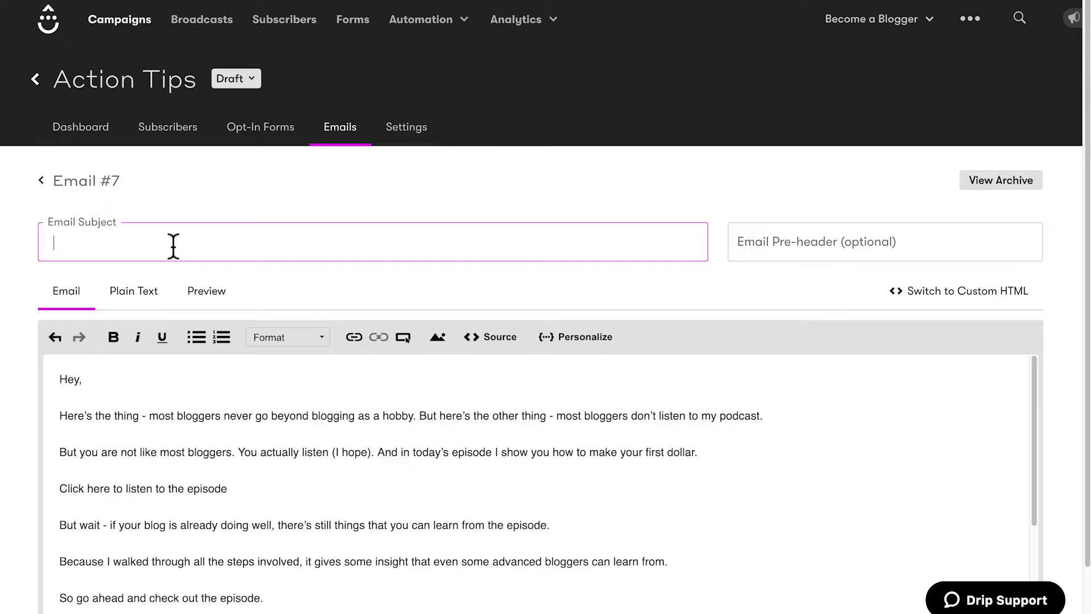
text(My first action ti)
text(p)
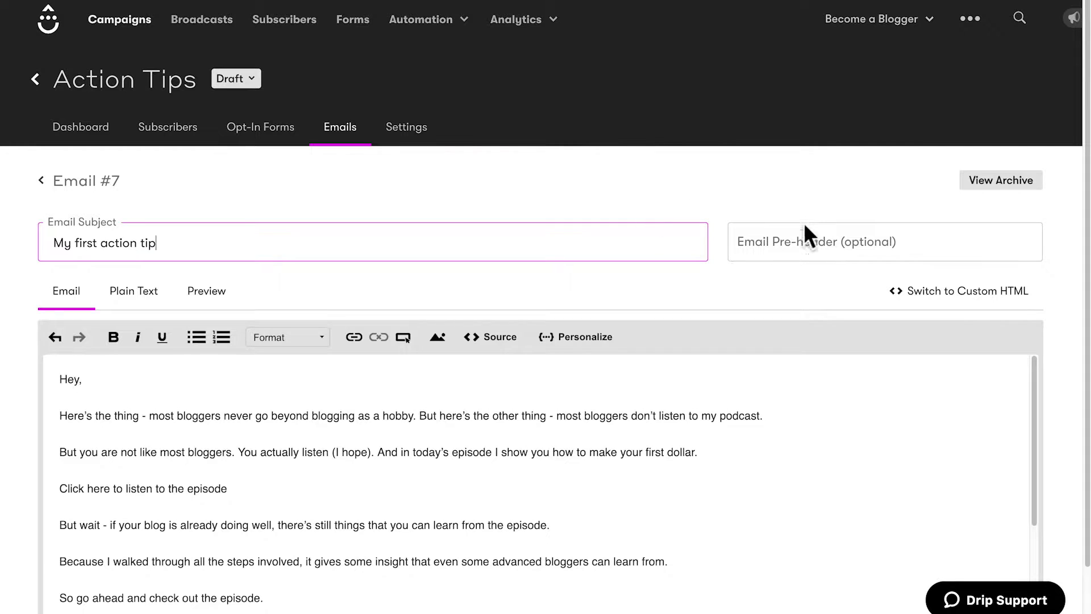
mouse_move(787, 237)
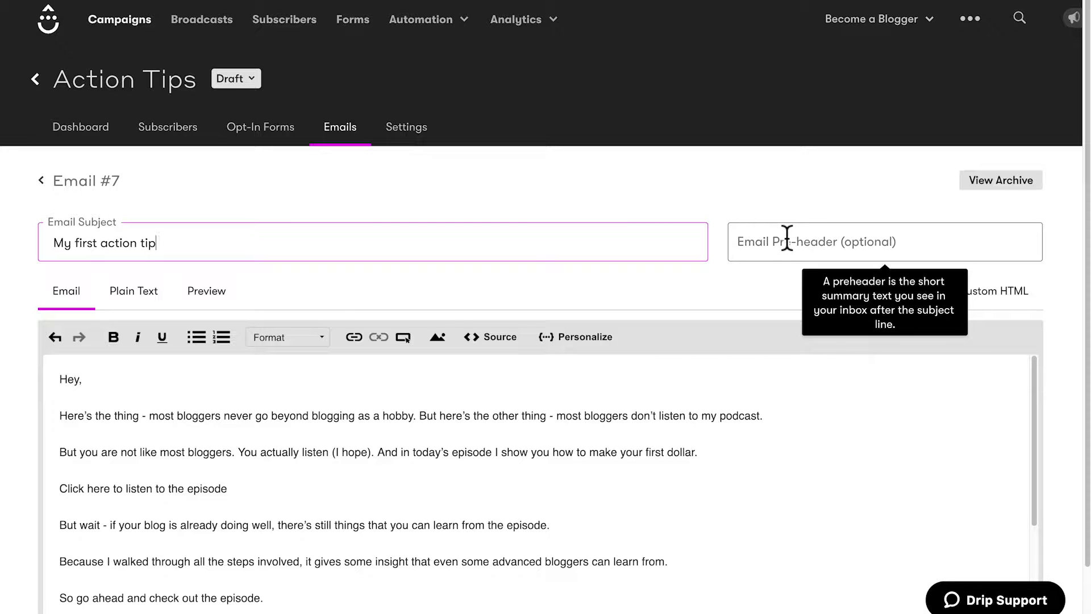
click(787, 237)
text(You'll love this first tip)
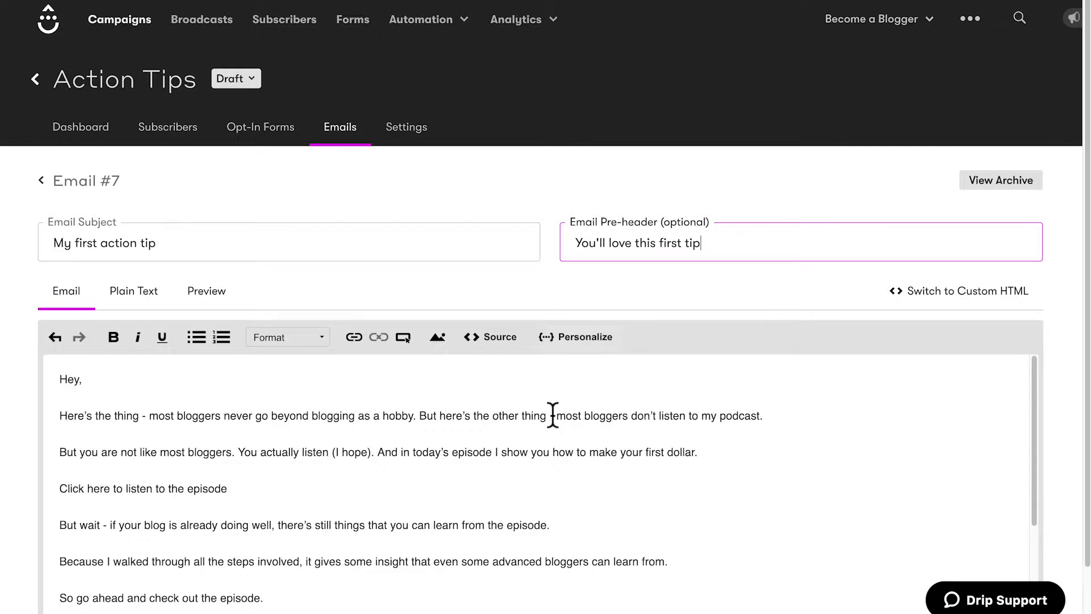
scroll(554, 412, down, 2)
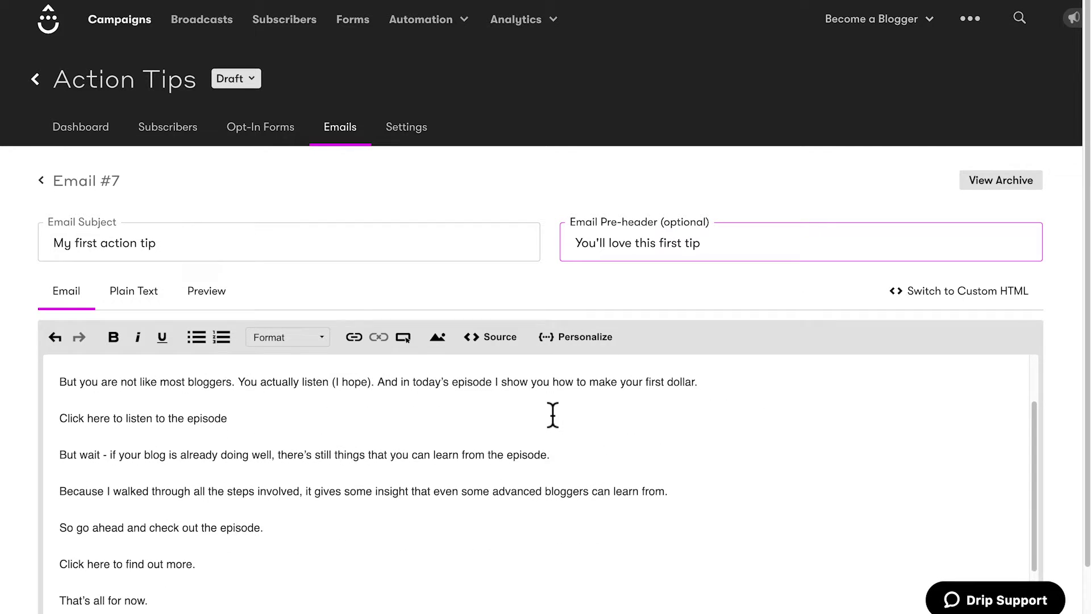
scroll(387, 442, up, 2)
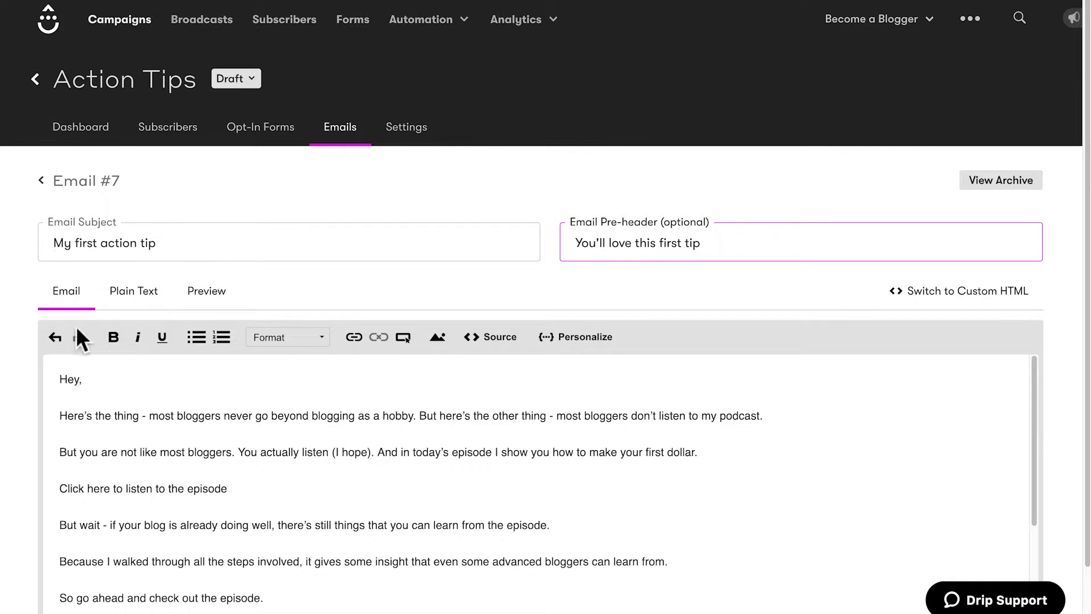
Step: Insert the subscriber's first_name tag right after 'Hey' in the greeting
click(79, 381)
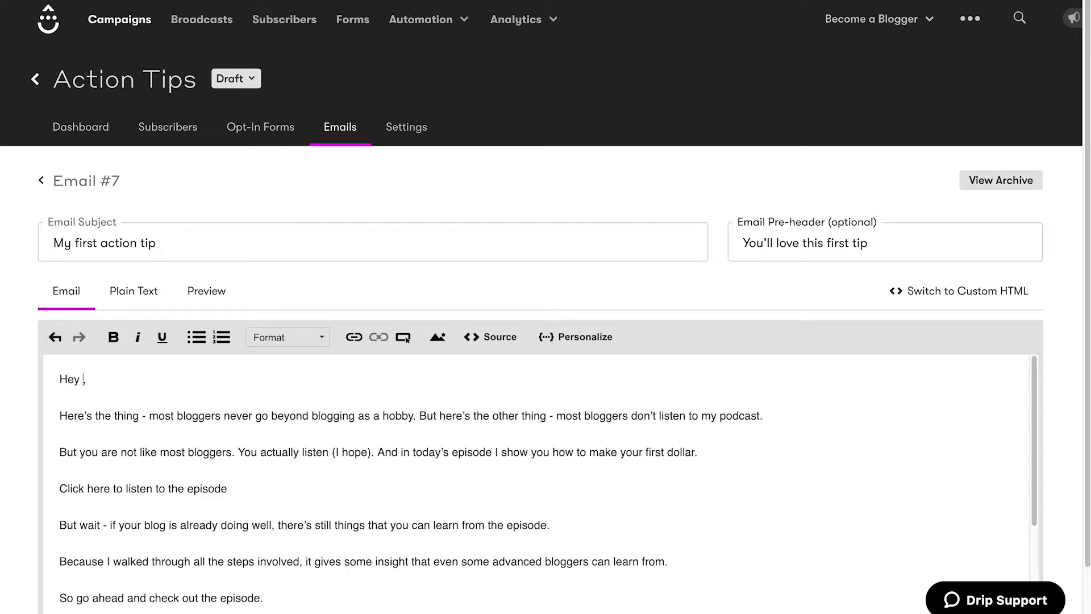
click(586, 336)
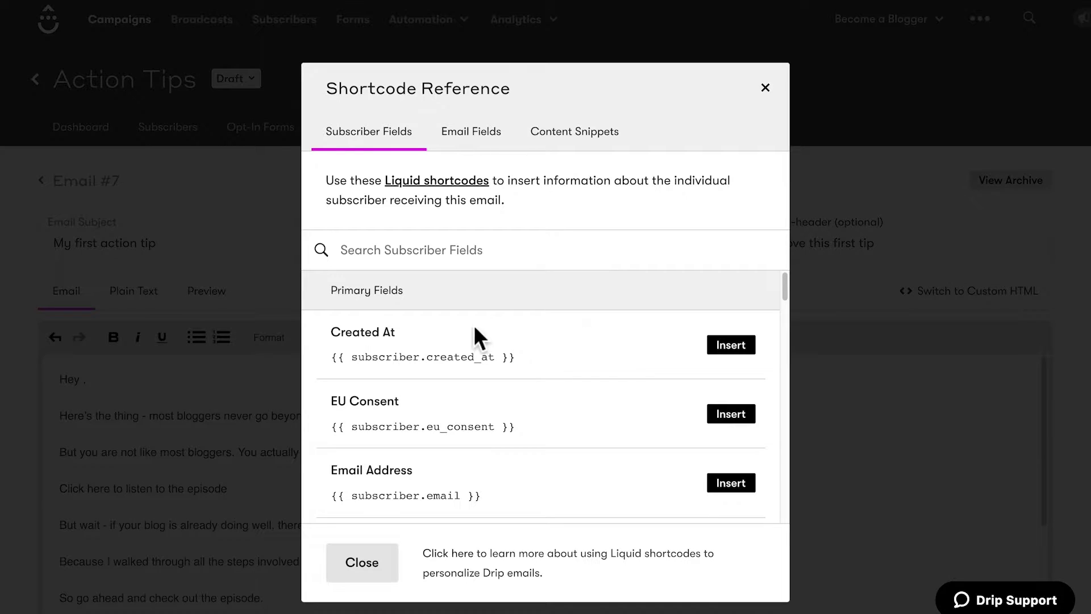
scroll(575, 403, down, 5)
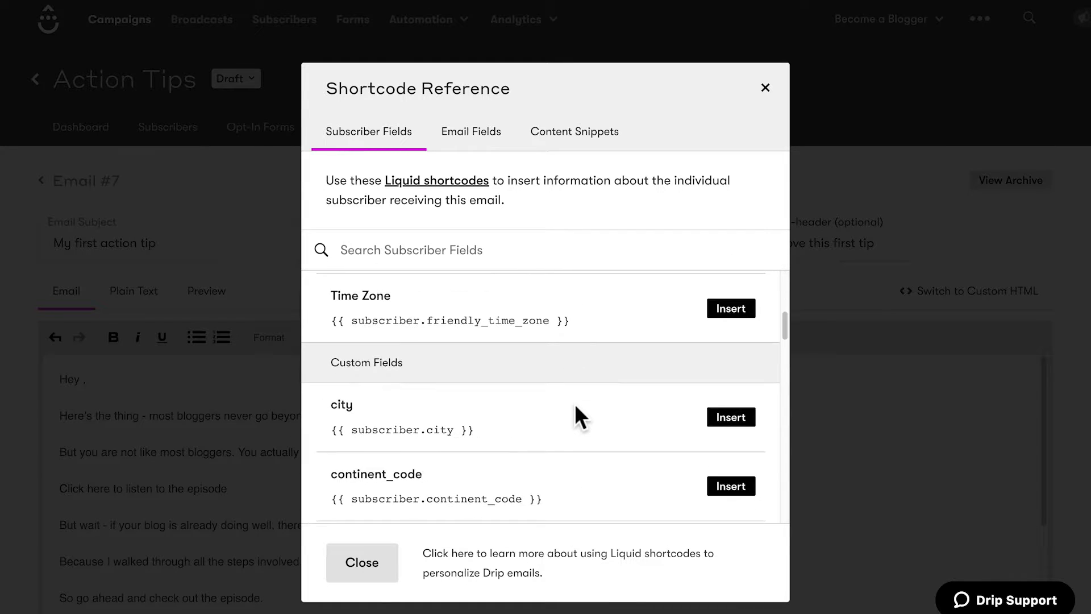
scroll(574, 403, up, 5)
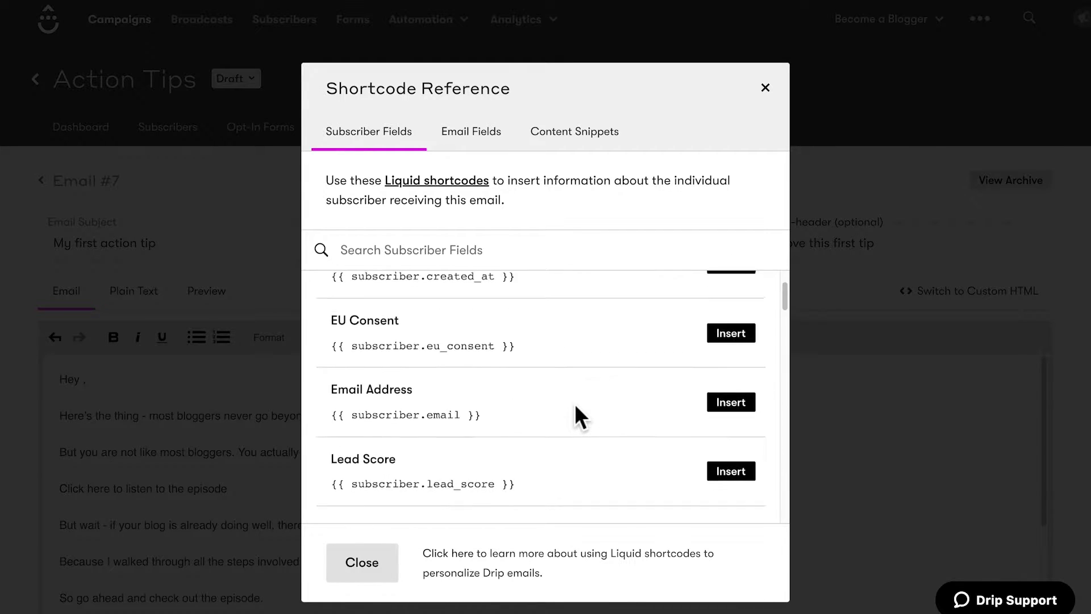
scroll(575, 417, down, 10)
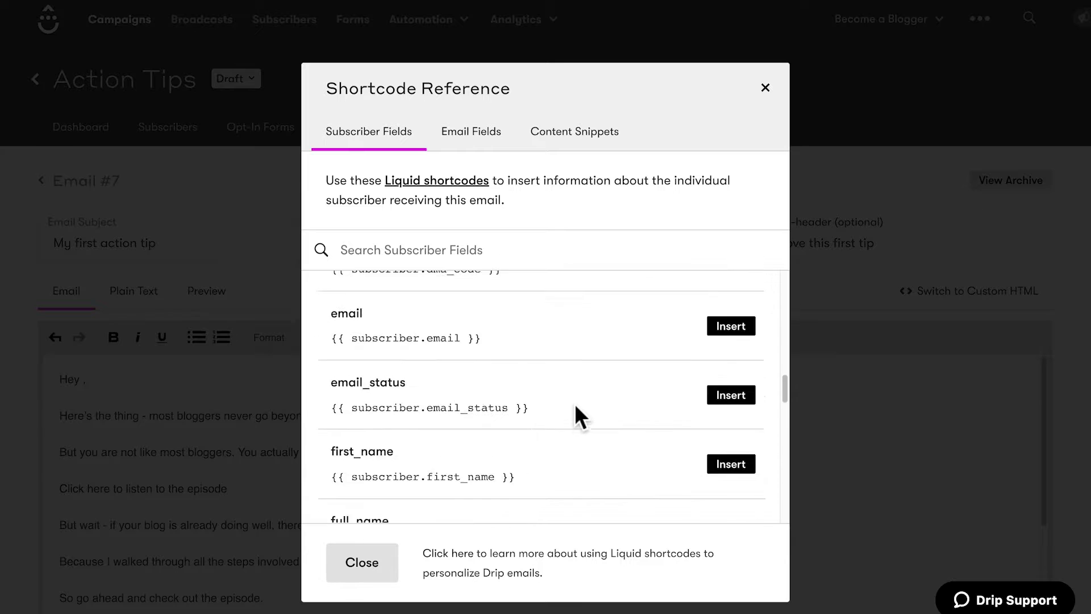
scroll(575, 417, up, 2)
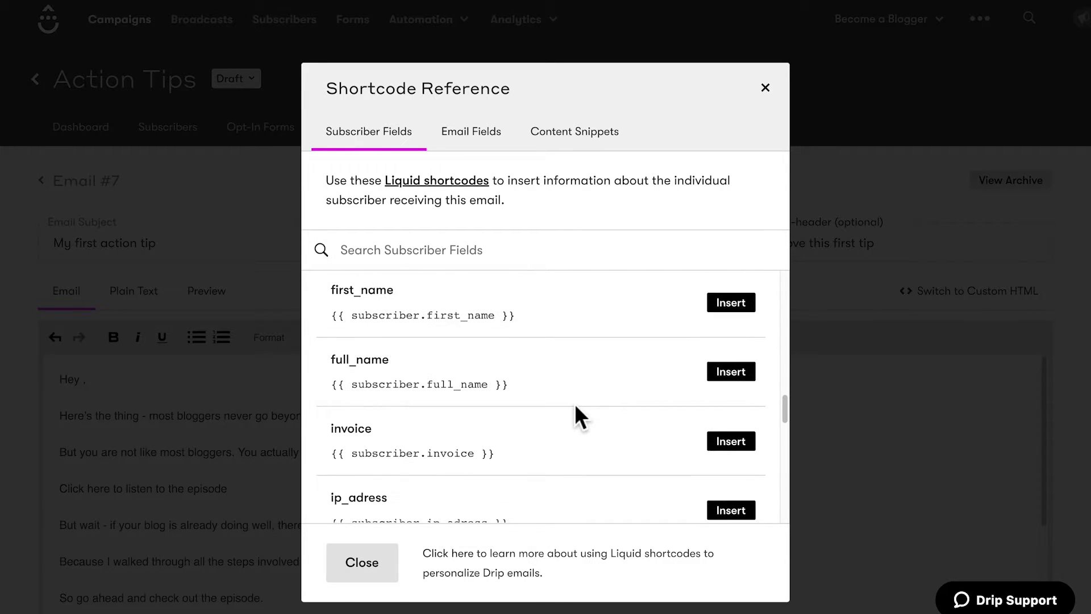
click(731, 326)
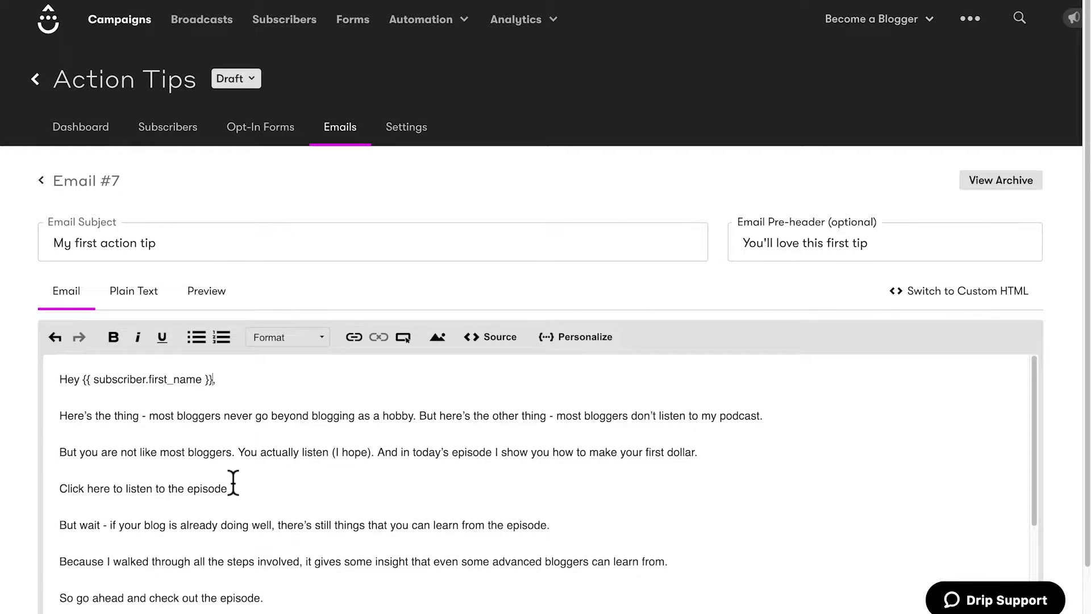
drag(232, 488, 53, 488)
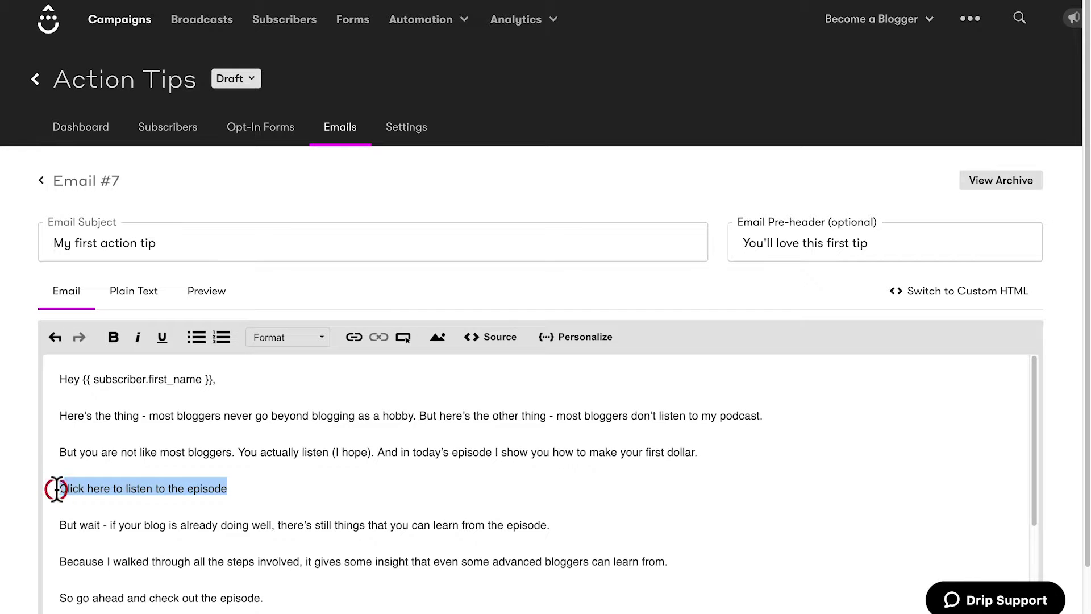
click(355, 337)
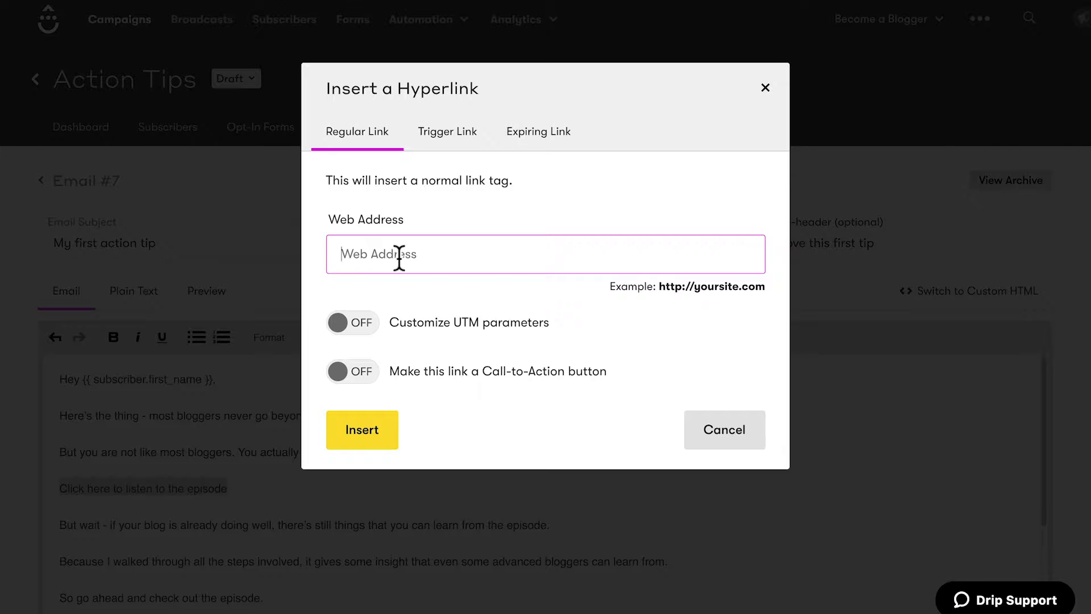
text(https://www.becomeablogger.com)
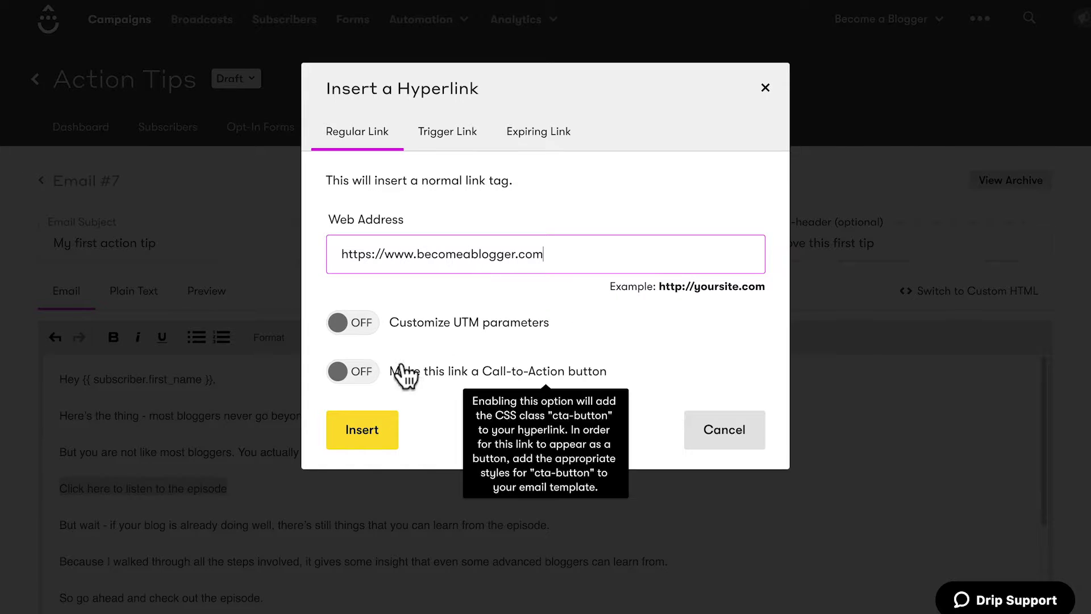
click(362, 430)
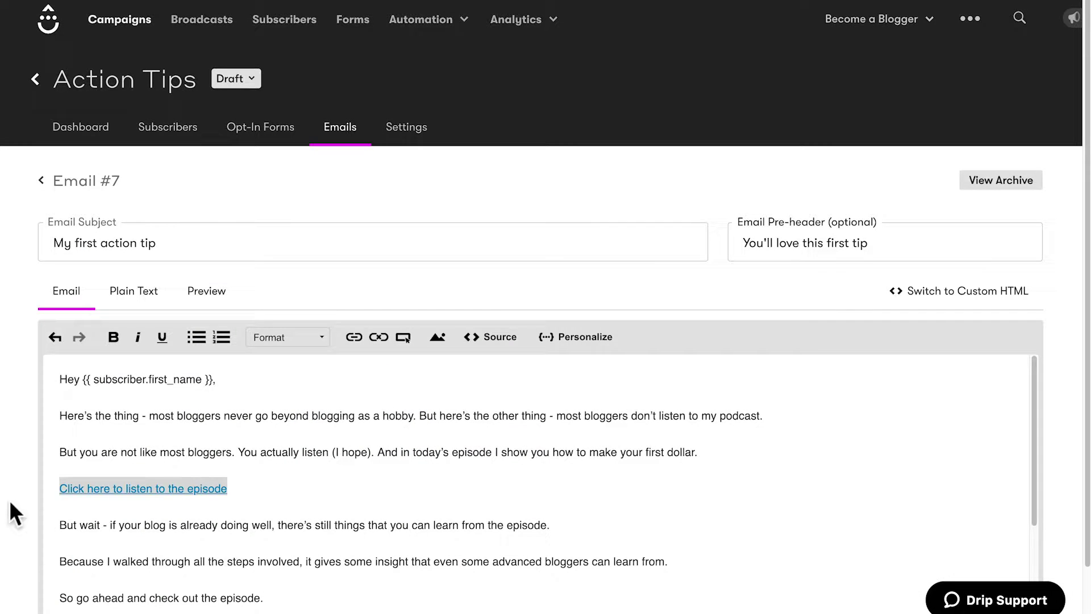
scroll(9, 481, down, 2)
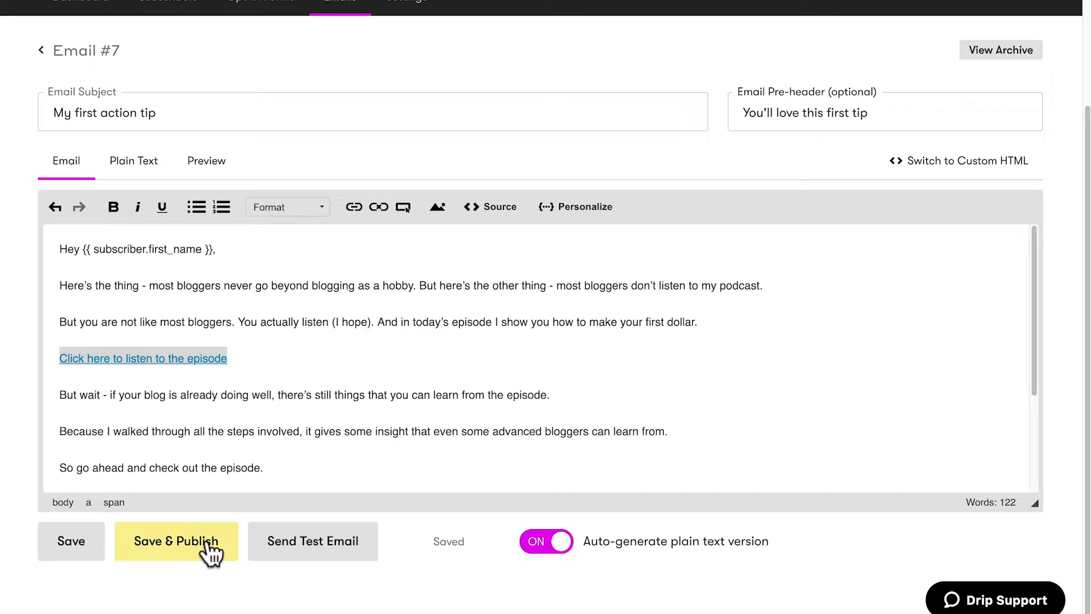
Step: Save and publish the email, then go on to the campaign's General Settings
click(208, 542)
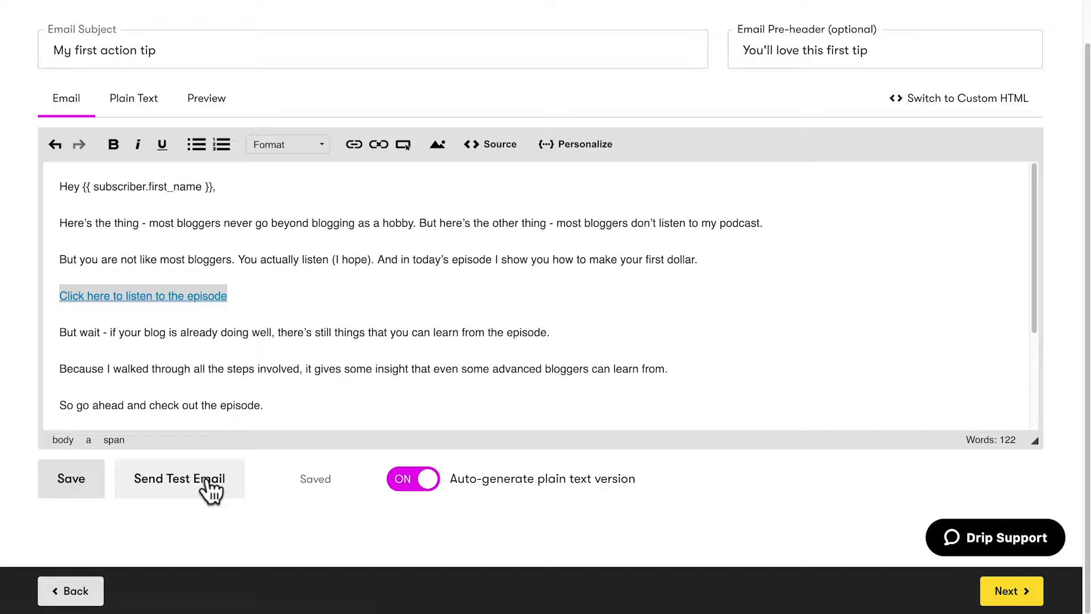
click(1013, 596)
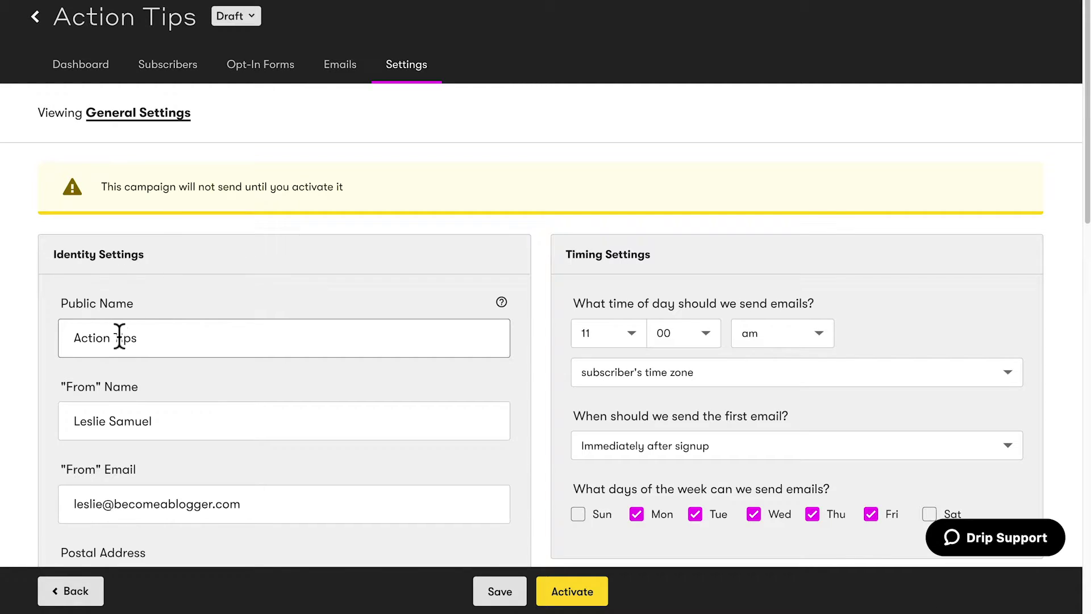
Step: Delete the addresses from both the subscribe and unsubscribe notification fields
scroll(149, 335, down, 1)
scroll(150, 332, down, 2)
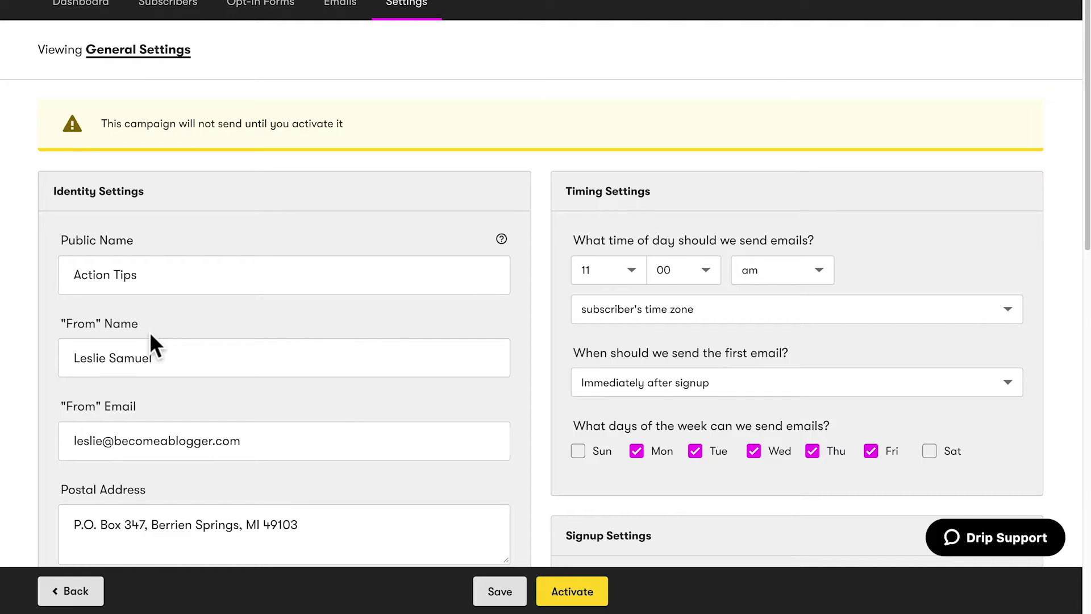
scroll(161, 341, down, 1)
scroll(111, 335, down, 3)
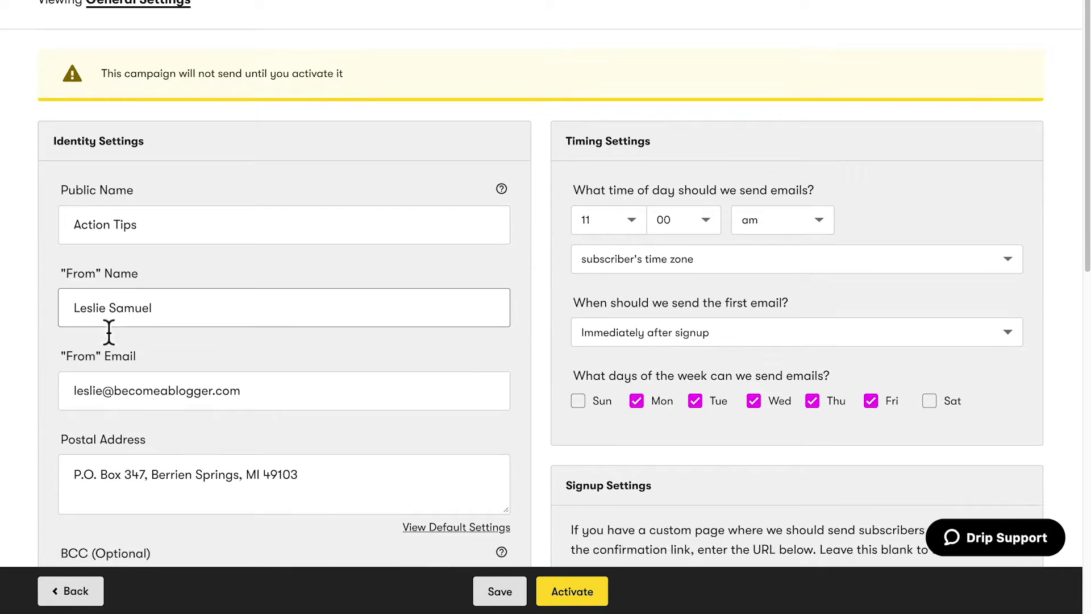
scroll(103, 330, down, 3)
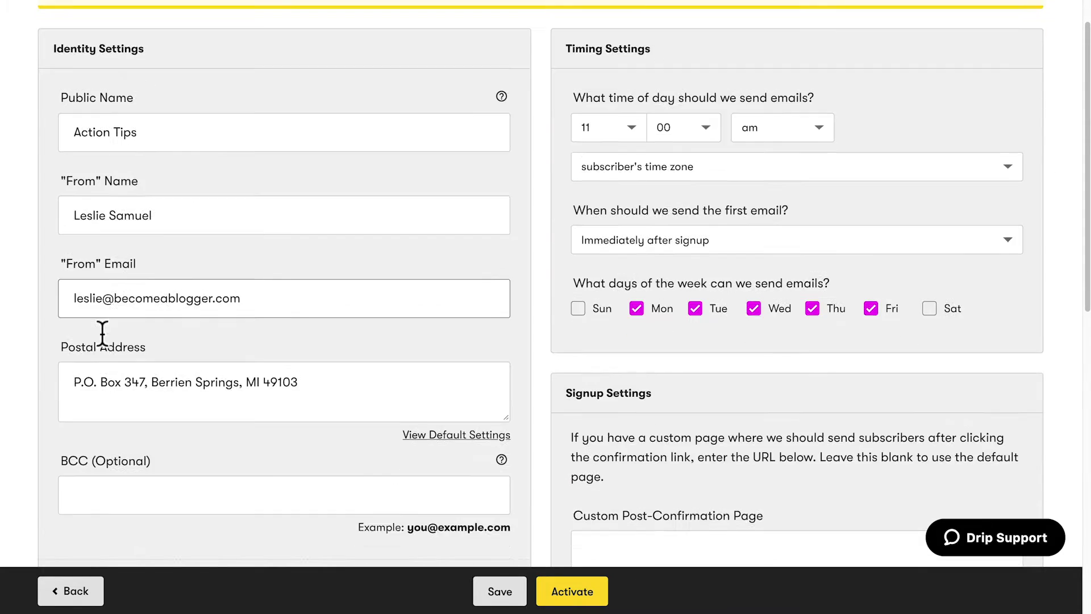
scroll(102, 333, down, 15)
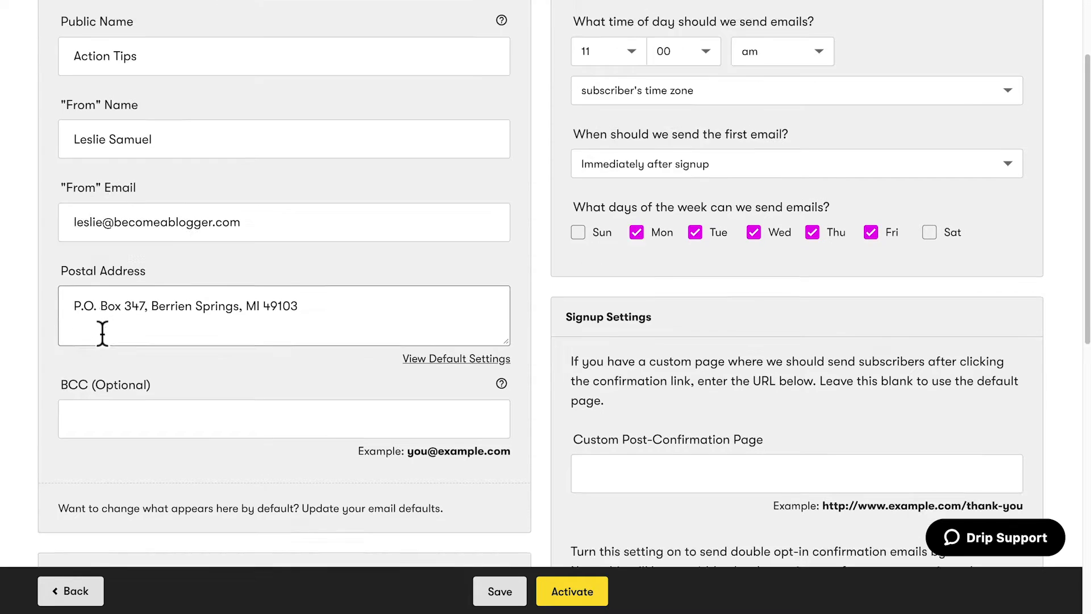
scroll(102, 334, down, 1)
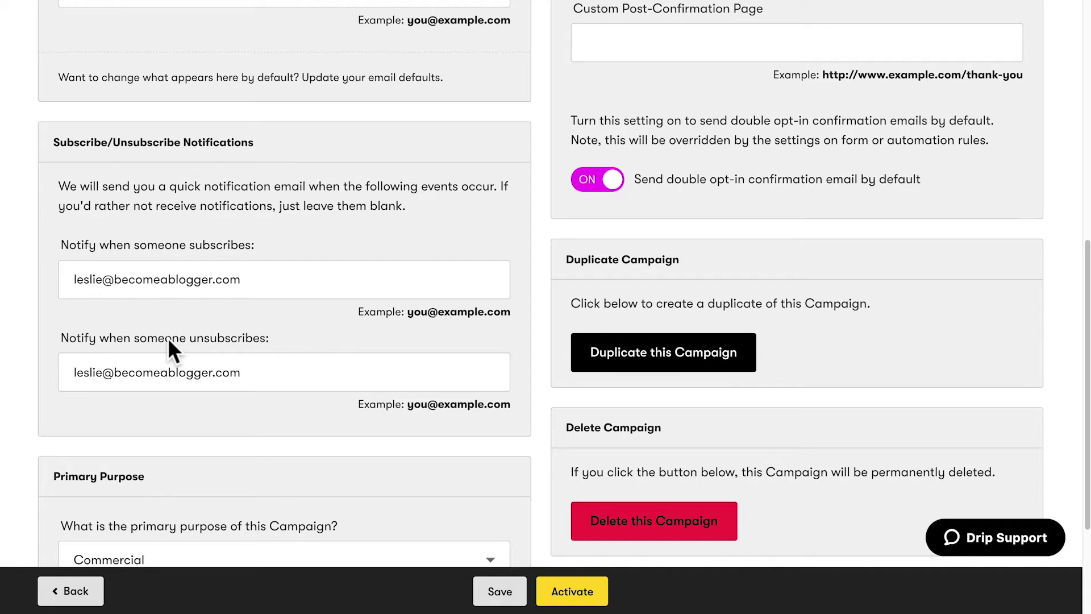
click(256, 278)
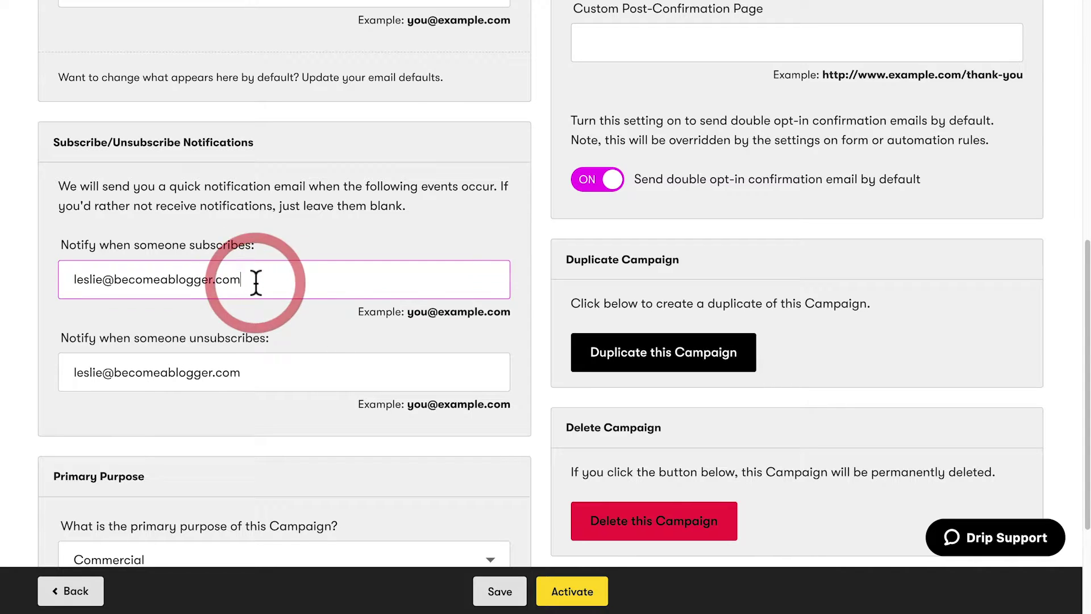
key(ctrl+a)
key(BackSpace)
key(Tab)
key(BackSpace)
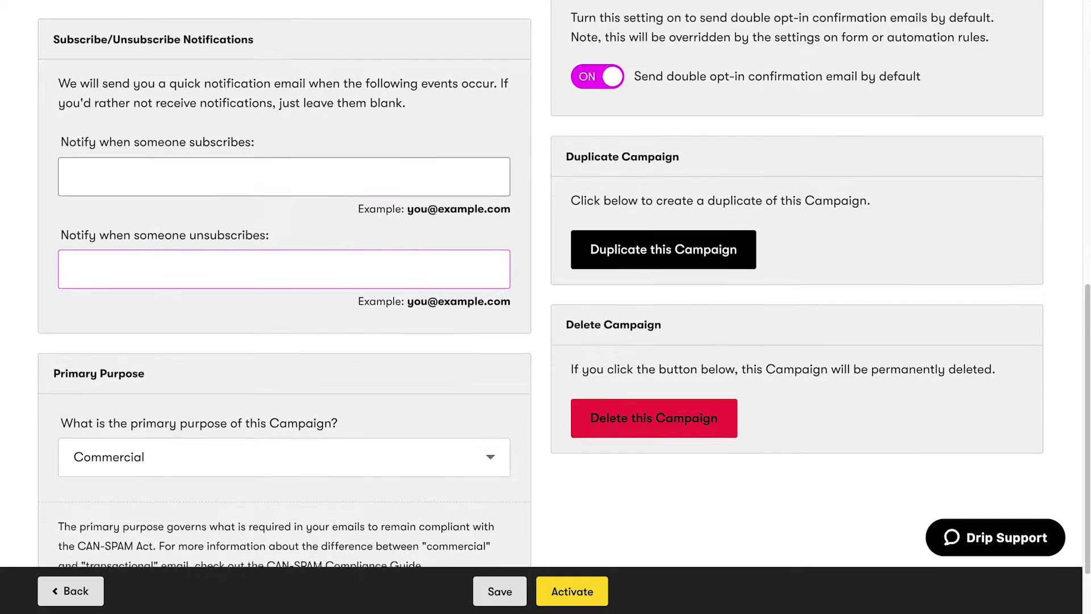
scroll(175, 341, down, 1)
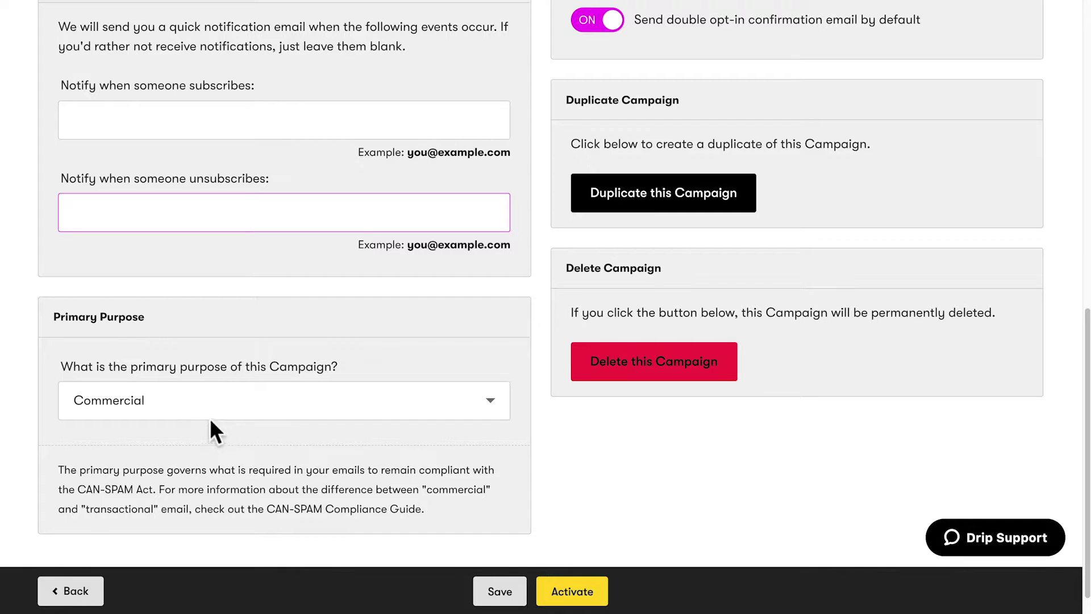
click(225, 410)
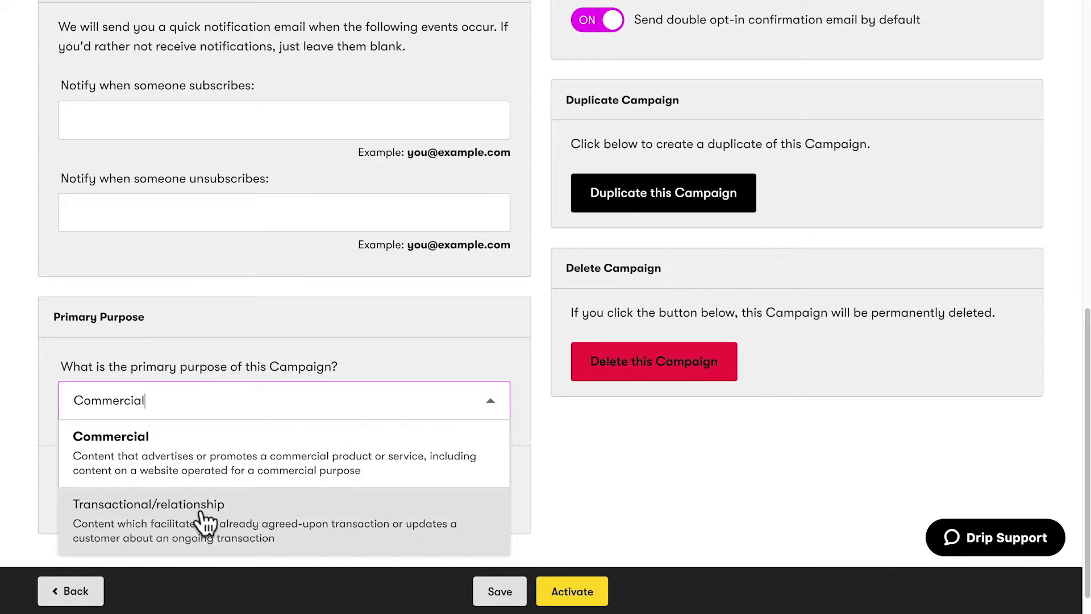
click(276, 327)
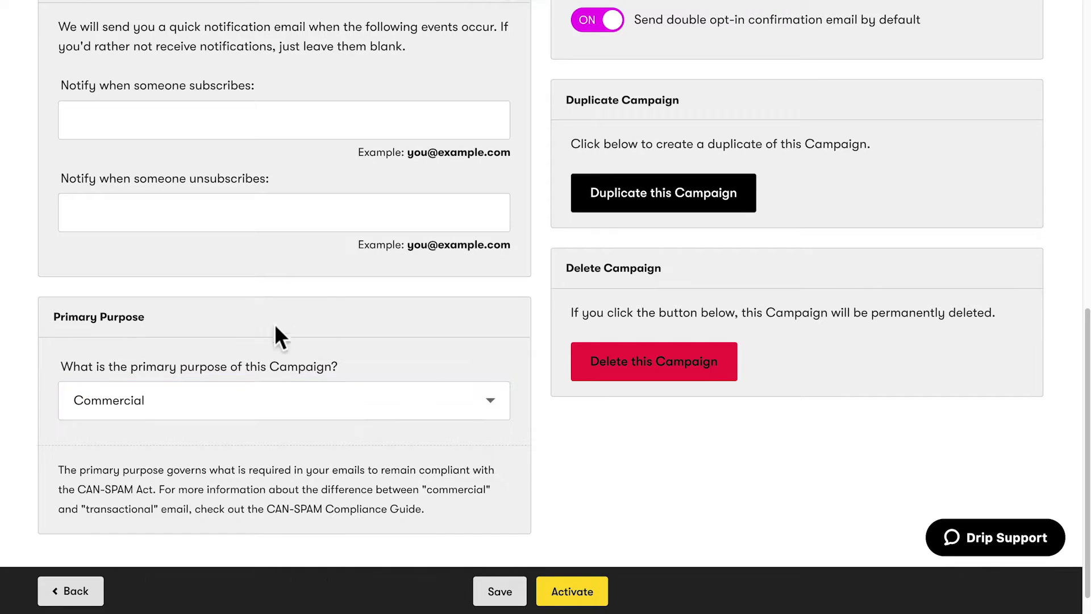
scroll(430, 387, up, 15)
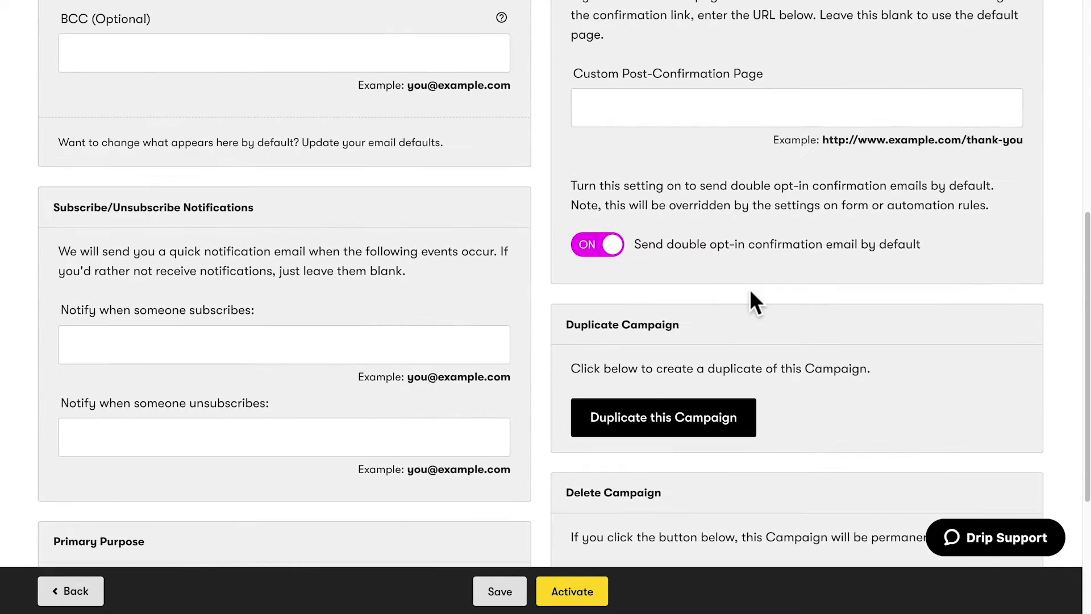
scroll(753, 301, up, 3)
scroll(750, 299, down, 1)
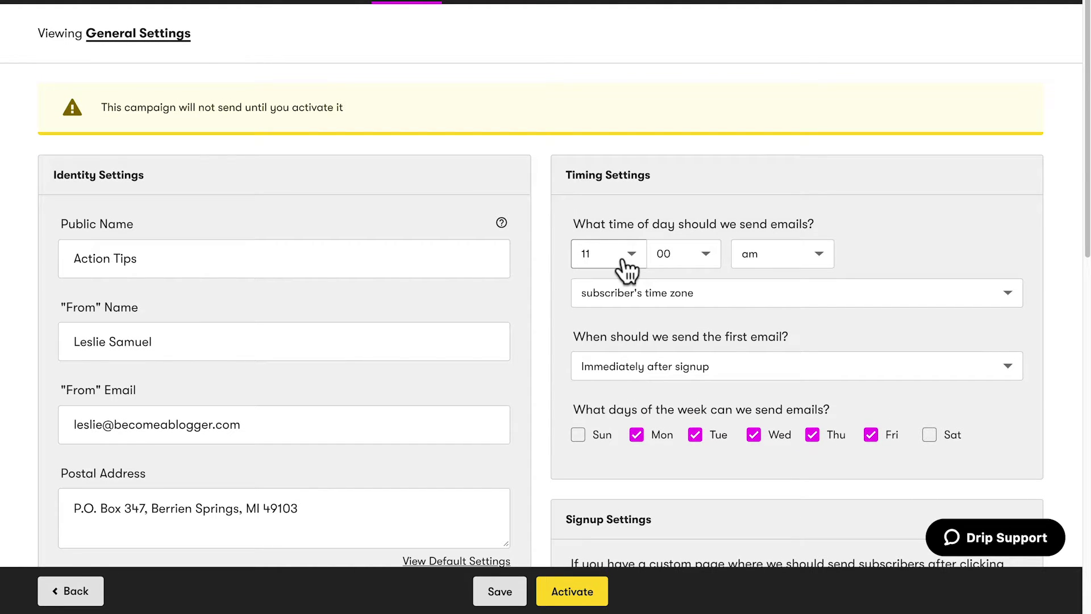
Step: Set the Action Tips send hour to 6 am, keeping the subscriber's time zone
click(624, 261)
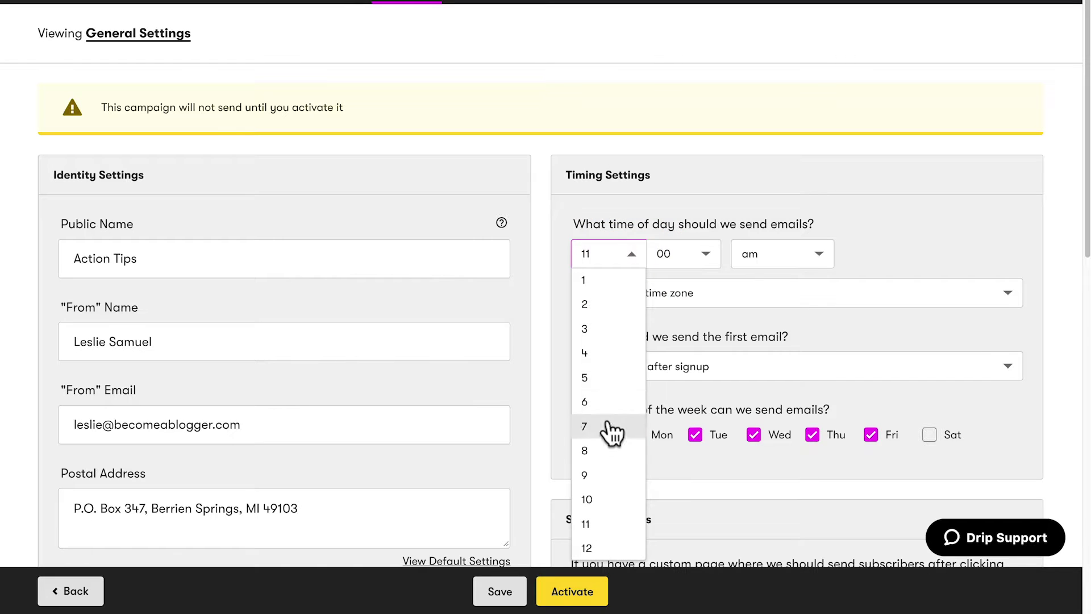
click(605, 396)
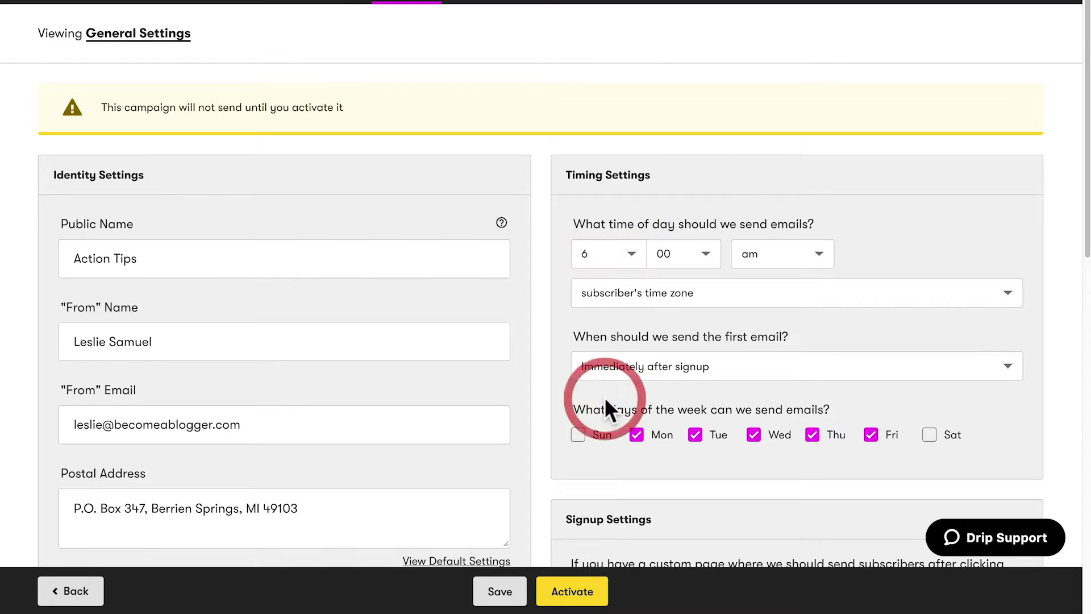
click(719, 297)
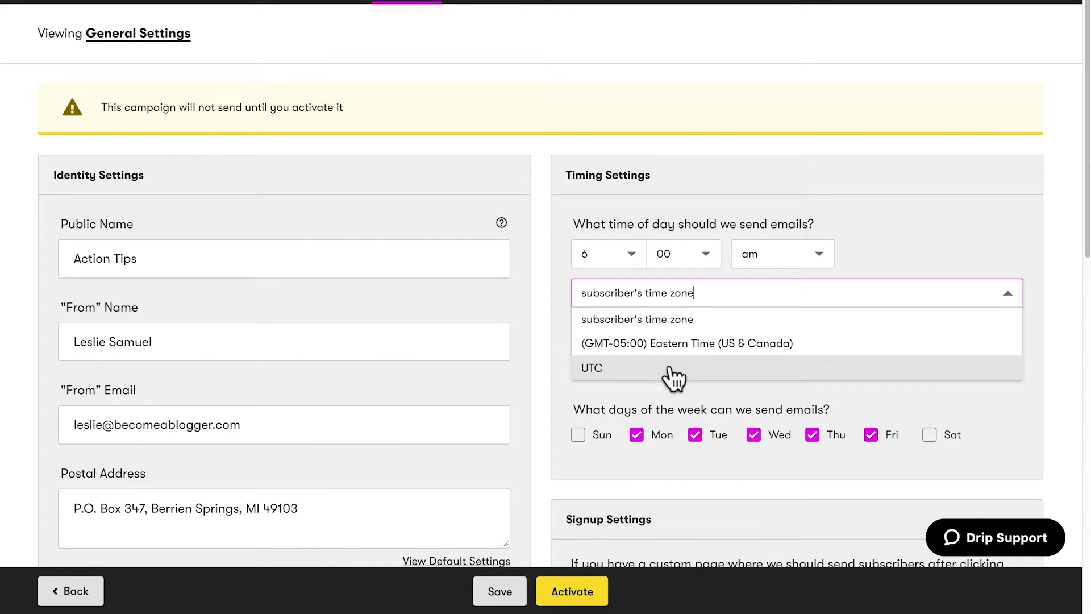
click(700, 295)
click(700, 296)
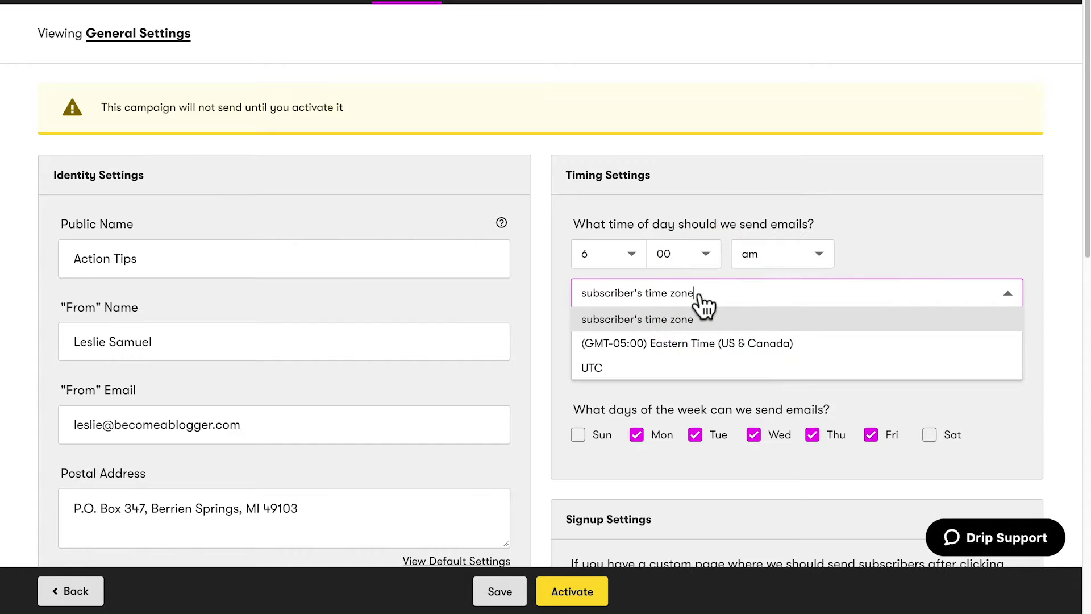
click(559, 317)
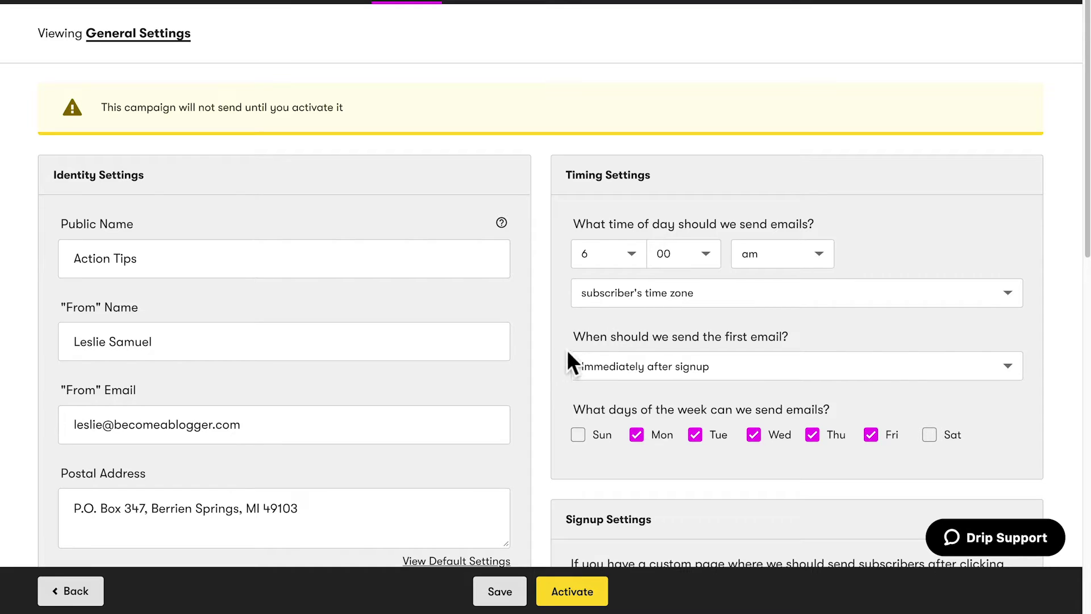
Step: Uncheck Mon, Tue, Wed and Thu so only Fri remains as a sending day
scroll(626, 377, down, 1)
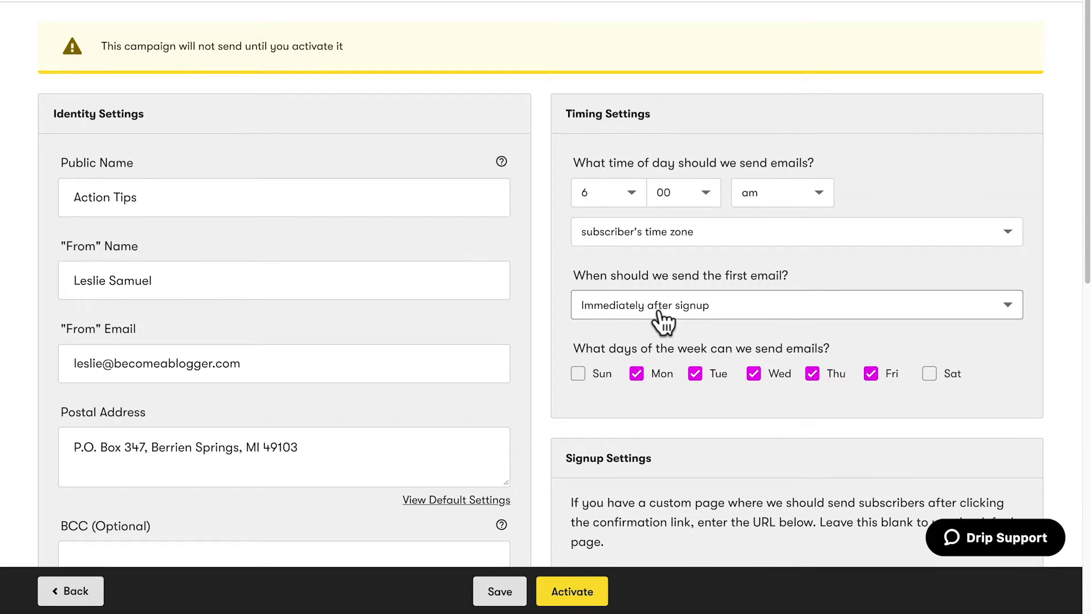
scroll(663, 322, down, 1)
click(636, 314)
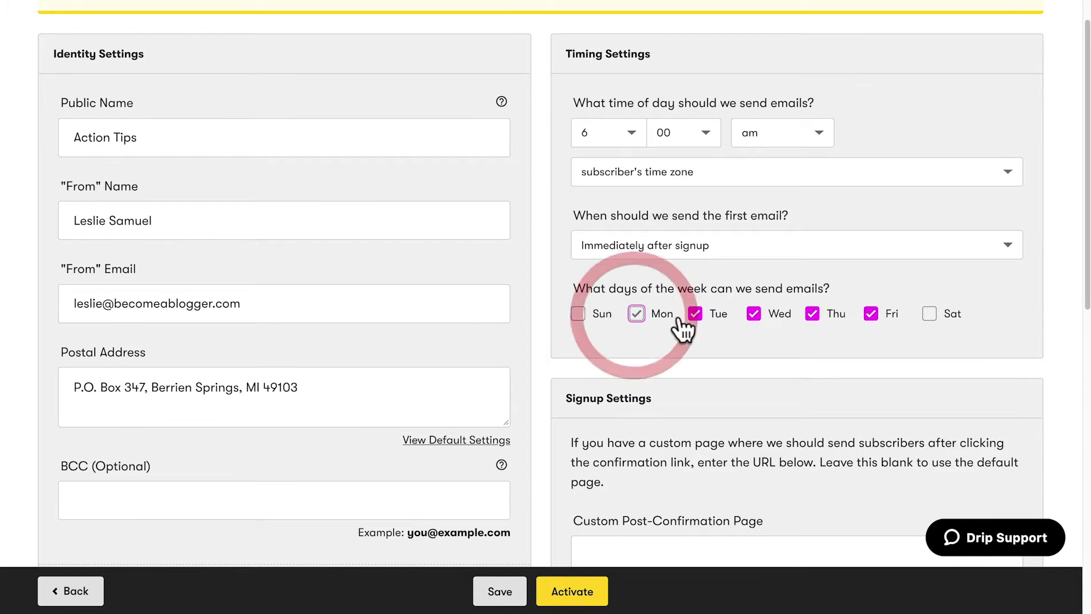
click(695, 315)
click(754, 314)
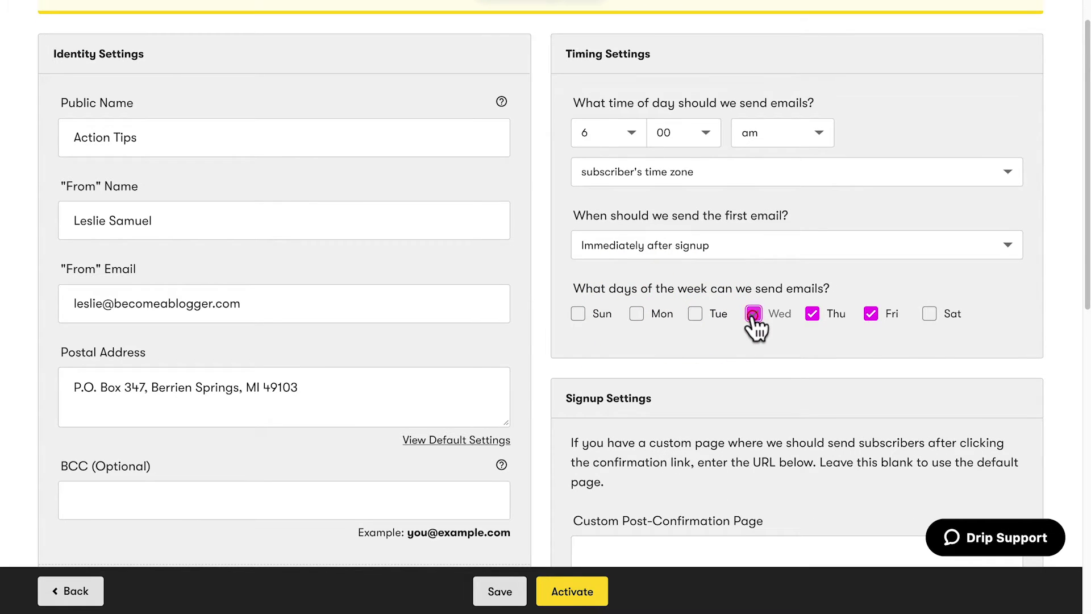
click(828, 316)
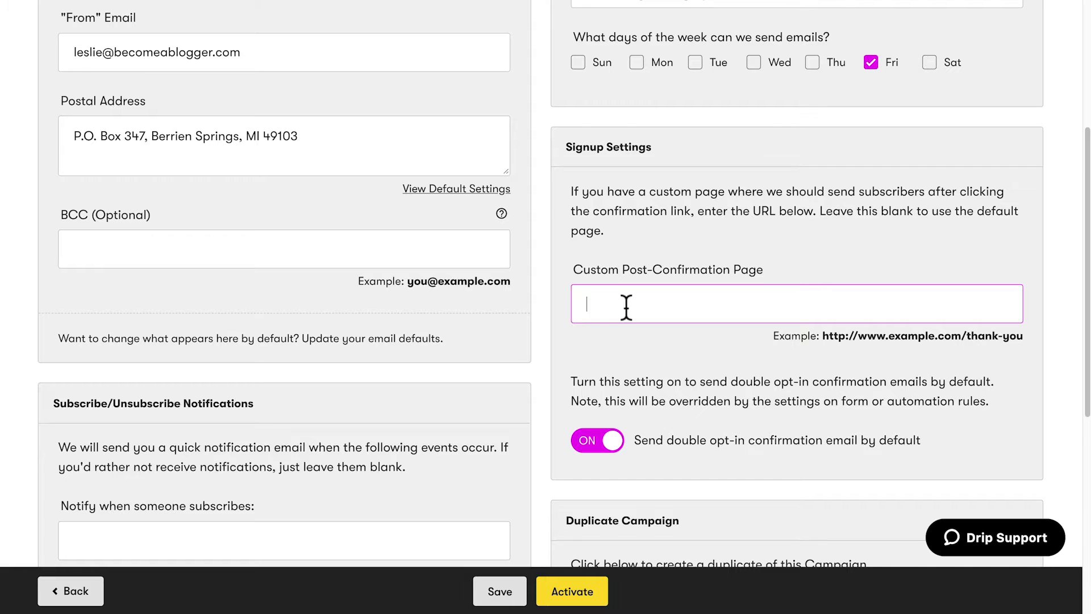
Step: Save the Action Tips settings from the bottom bar, then activate the campaign
scroll(626, 308, down, 3)
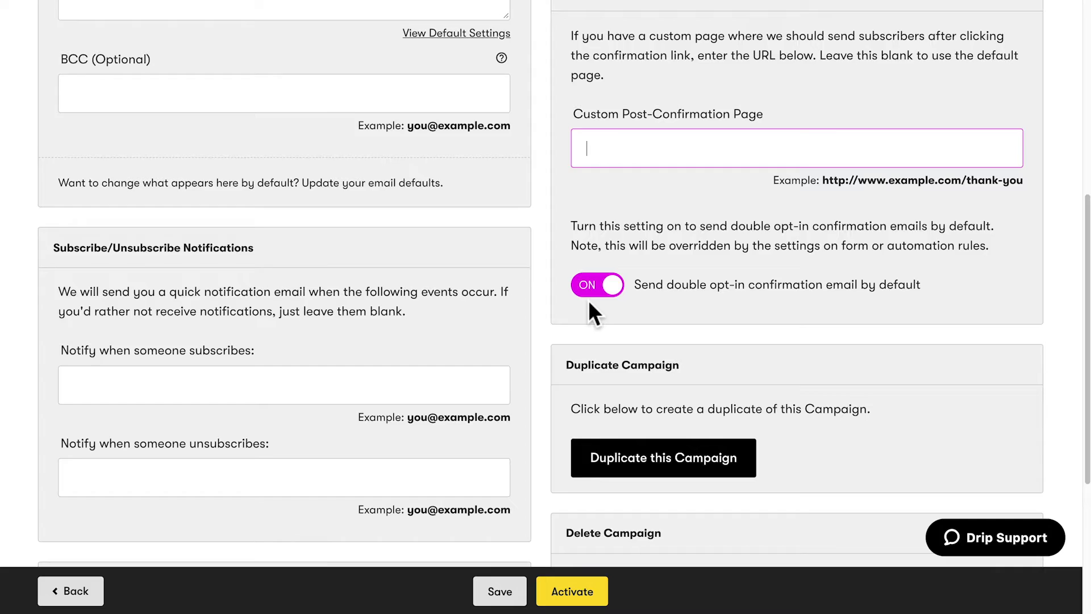
scroll(588, 300, down, 3)
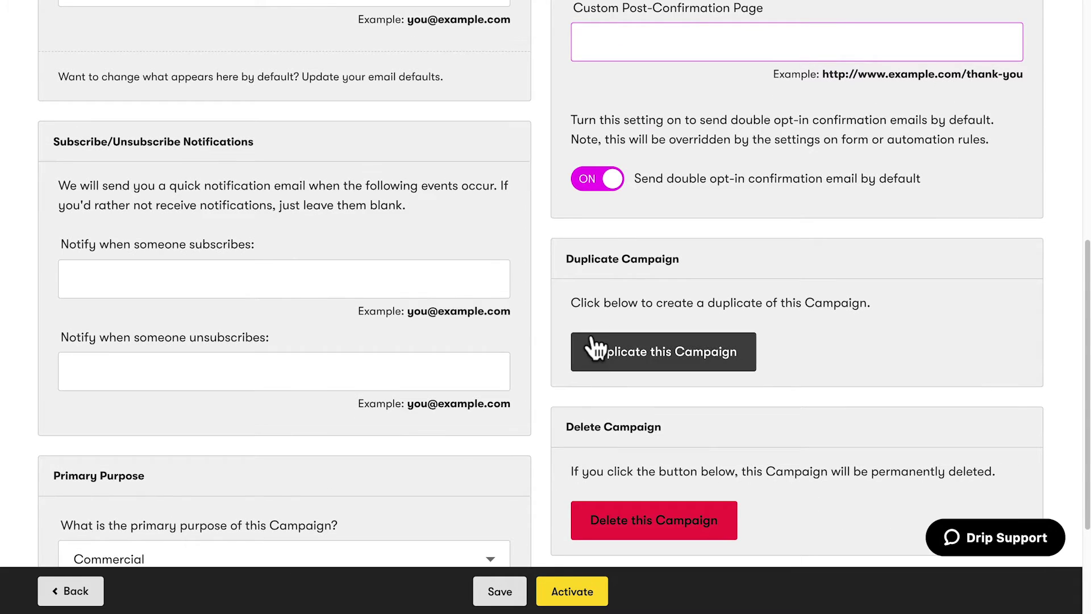
scroll(592, 341, down, 2)
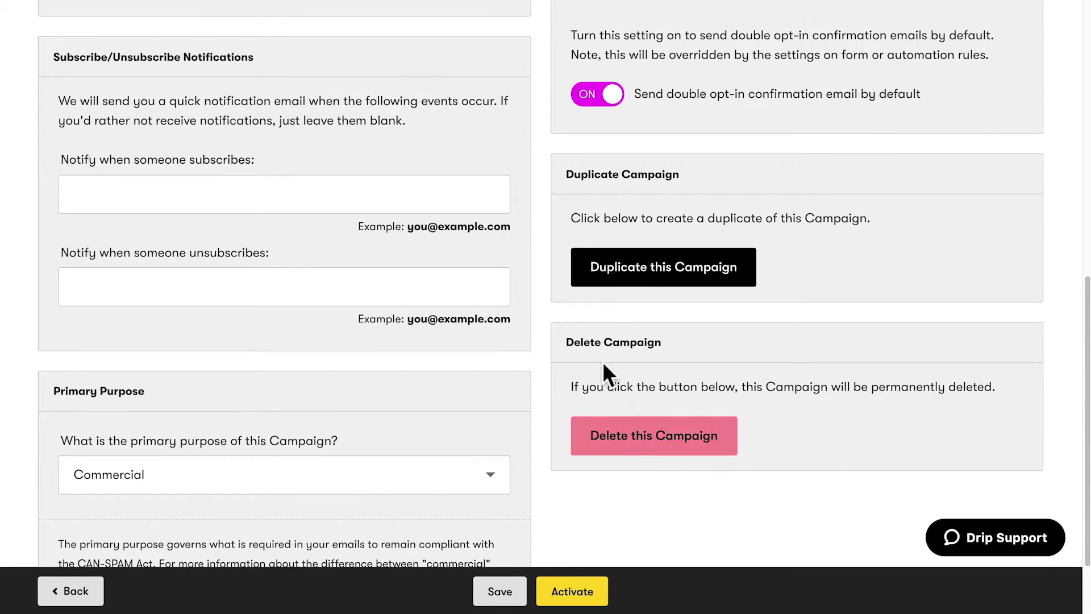
scroll(628, 433, down, 2)
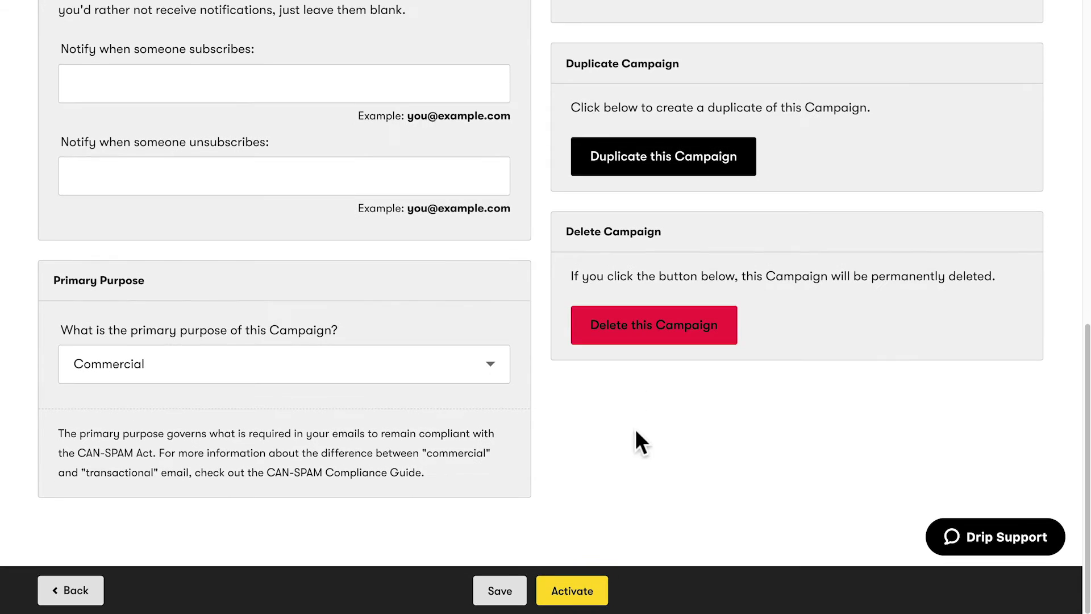
click(501, 595)
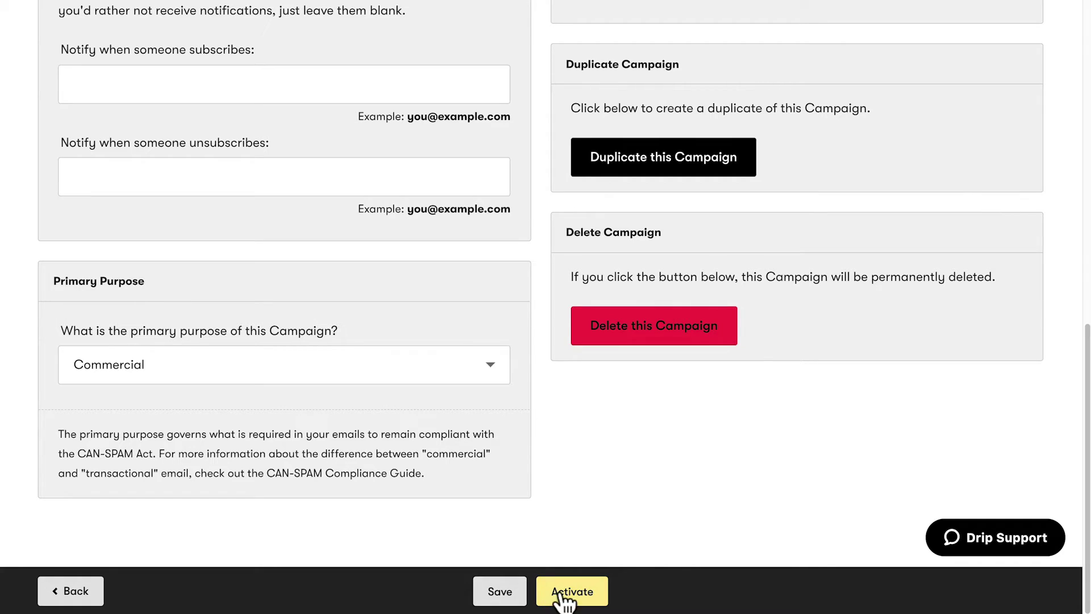
click(572, 592)
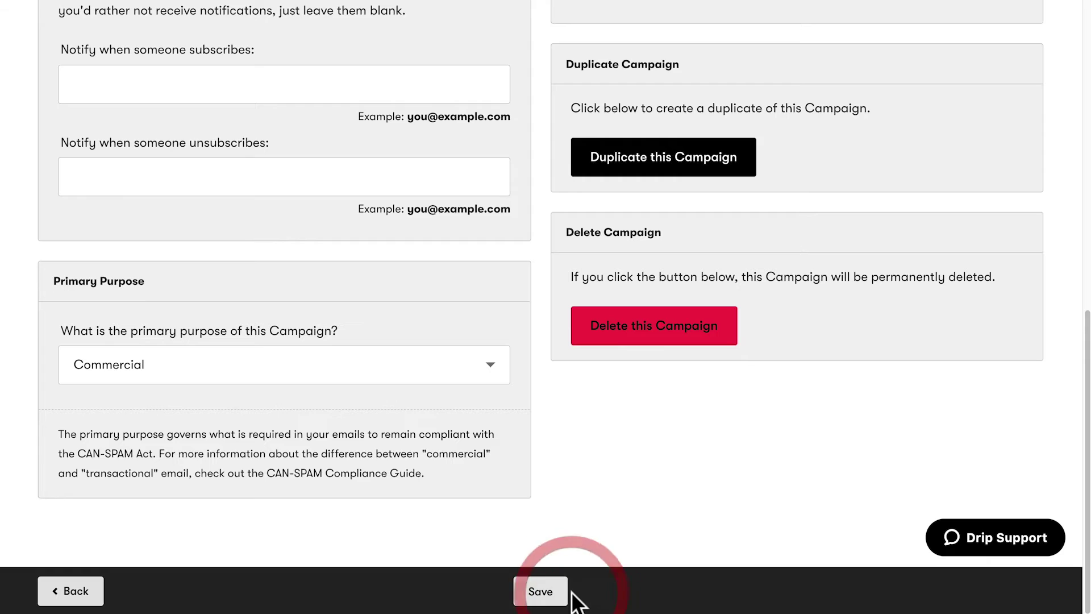